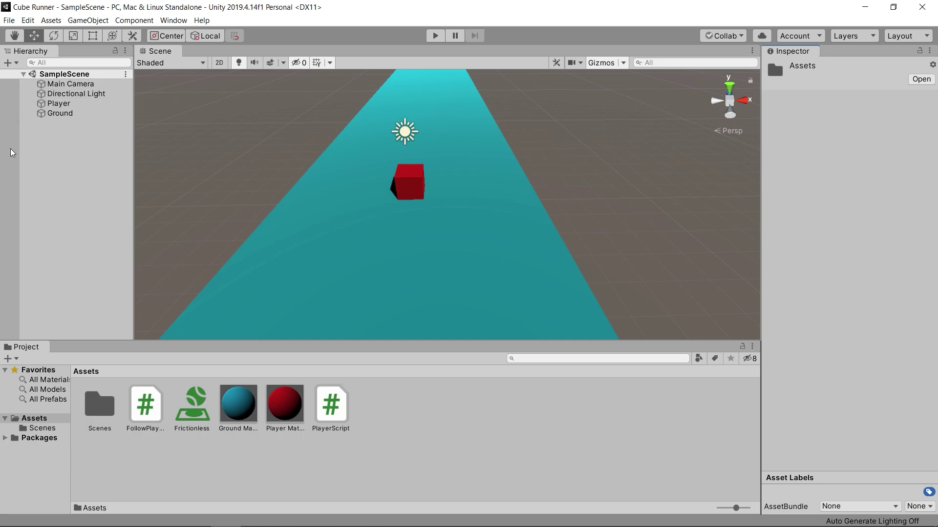
- Add a cube to the scene, reset its transform, and set its Y position to 1
right_click(56, 142)
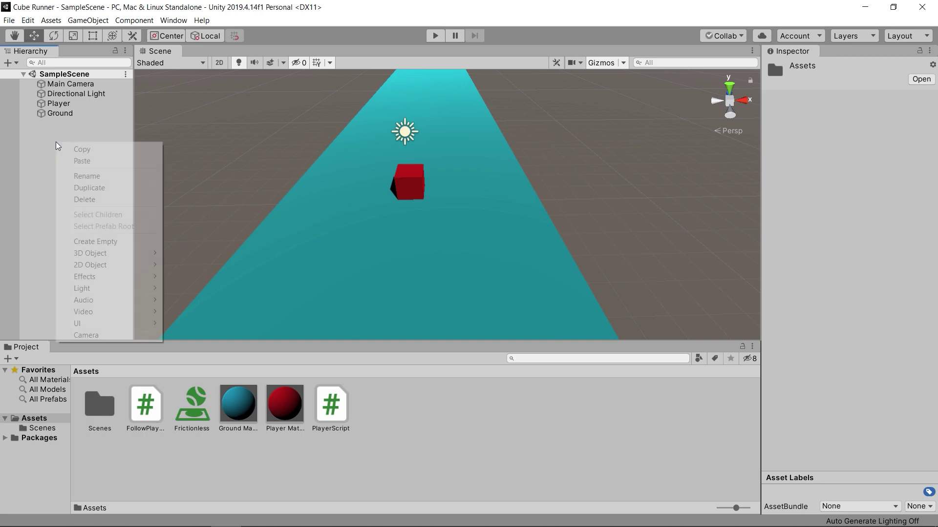
mouse_move(122, 253)
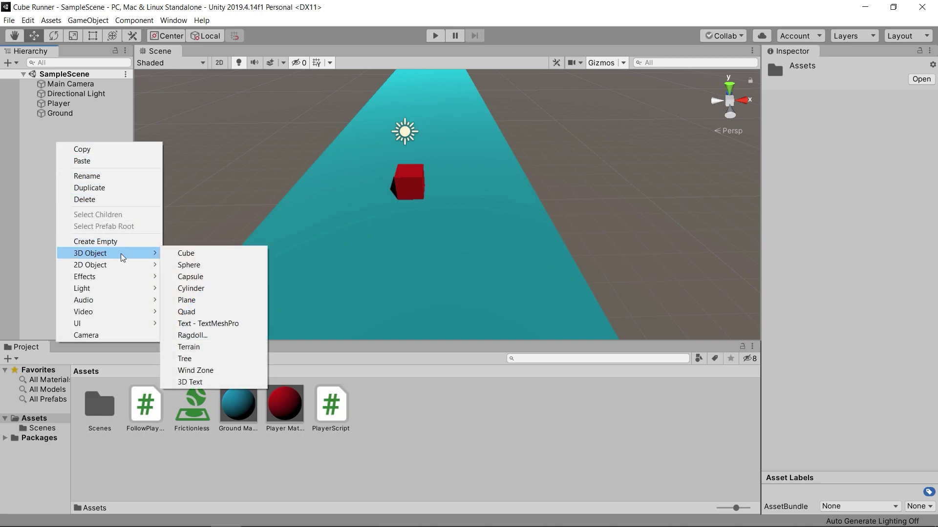
left_click(186, 254)
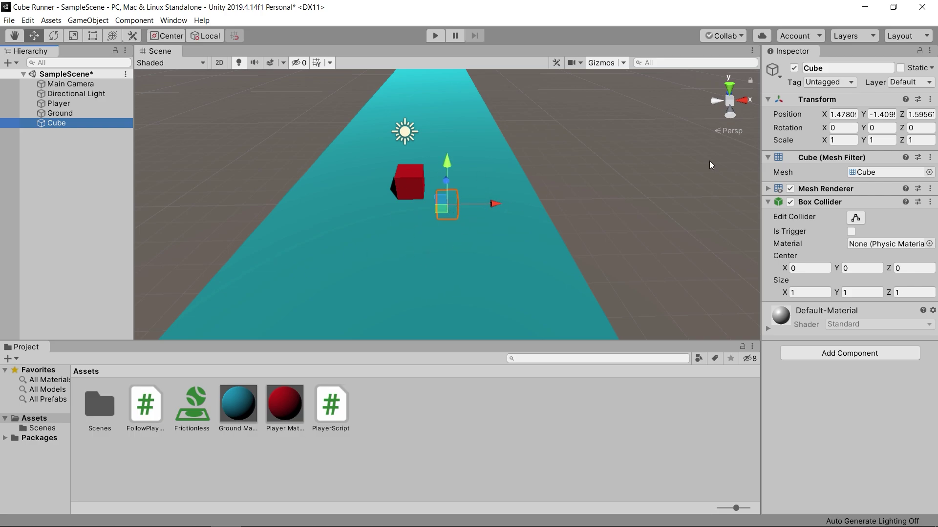
left_click(929, 99)
left_click(913, 112)
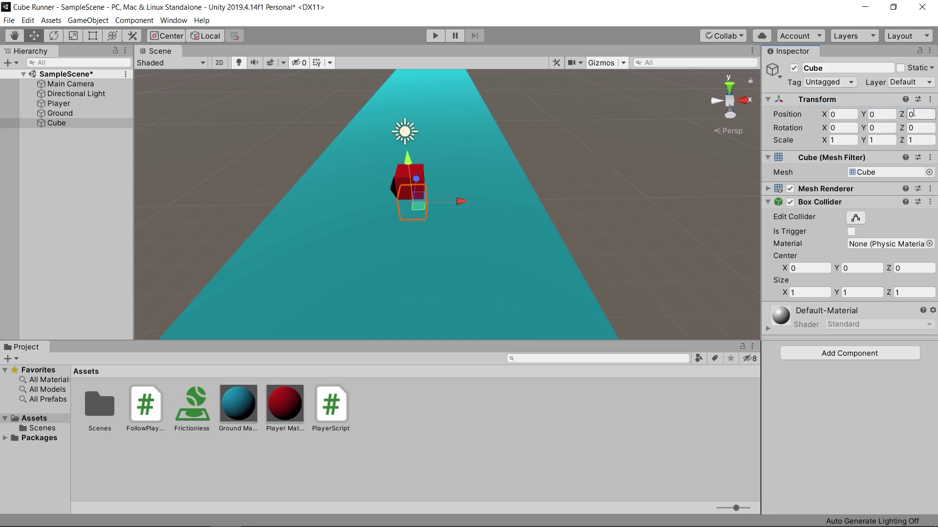
left_click(875, 114)
type("1")
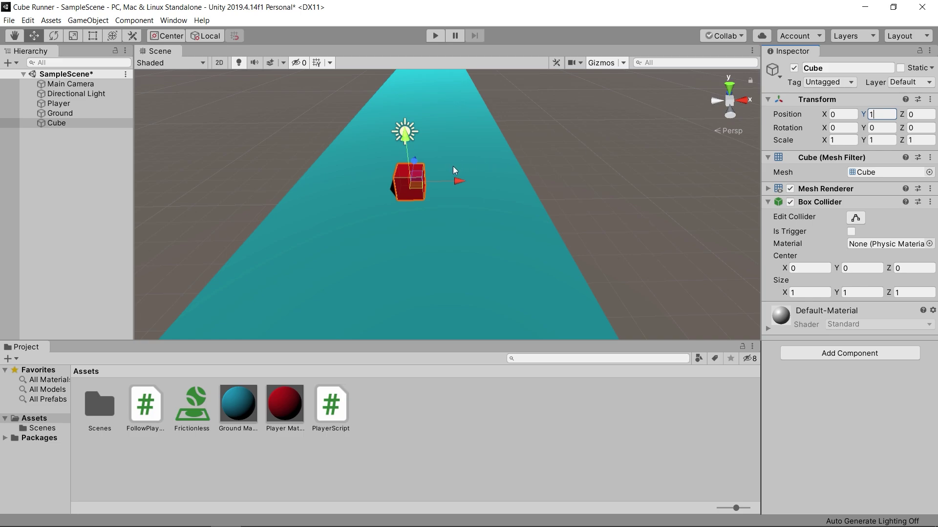
- Move the new cube away from the player to about X 2.63, Z -2.57 on the ground
left_click_drag(456, 178, 495, 177)
left_click_drag(446, 160, 456, 189)
scroll(454, 222, "down", 2)
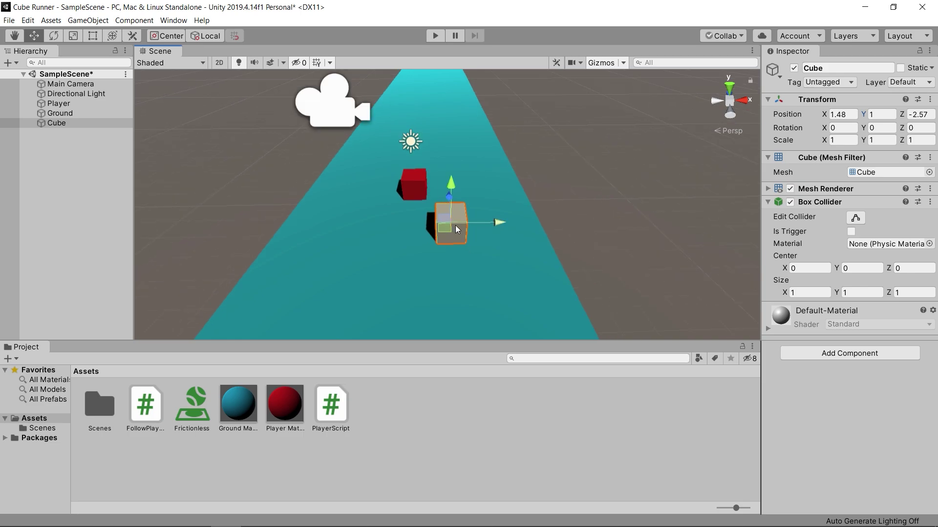
left_click_drag(491, 230, 525, 224)
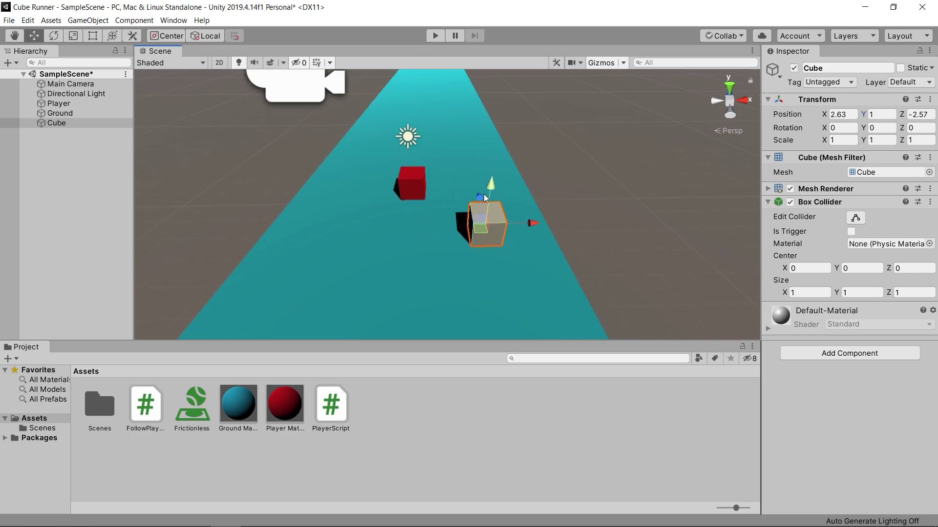
- Duplicate the cube and move the copy along the X axis to about X 0.14
left_click(62, 123)
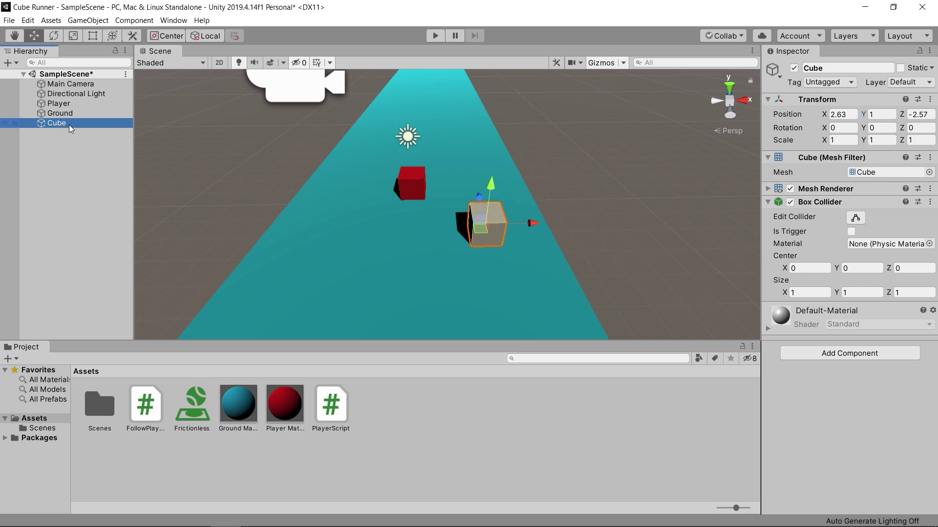
key("ctrl+d")
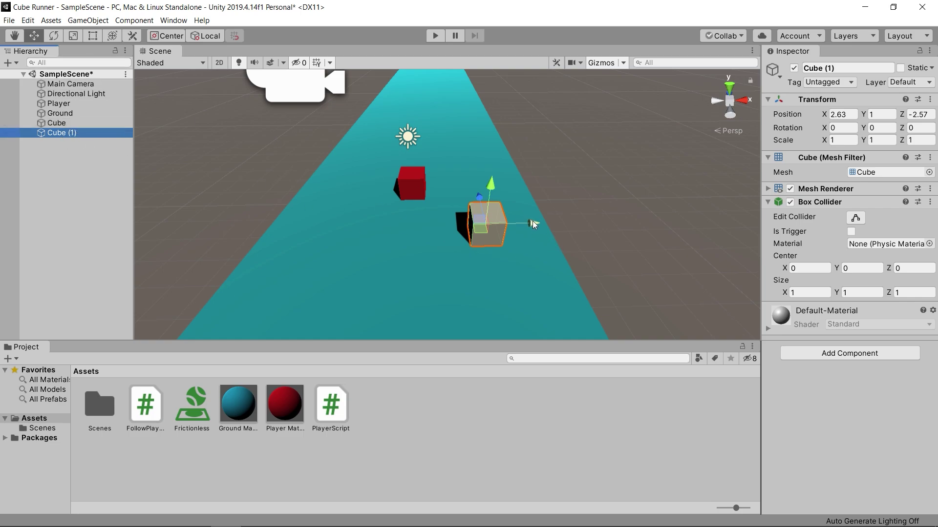
left_click_drag(532, 221, 459, 224)
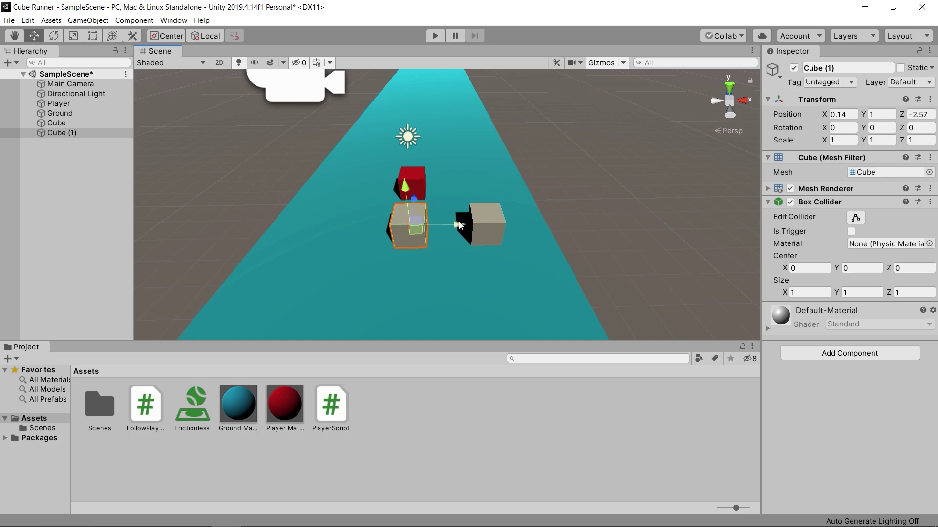
- Duplicate the middle cube and move this third cube along the X axis to about X -2.46
left_click(57, 133)
key("ctrl+d")
left_click_drag(460, 224, 447, 287)
scroll(409, 246, "down", 3)
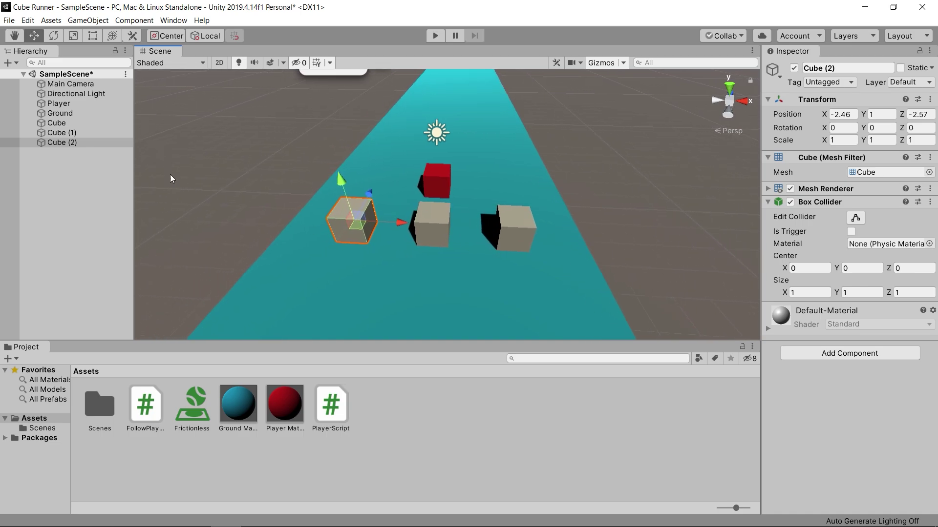
- Rename the original cube as RedCube
left_click(71, 115)
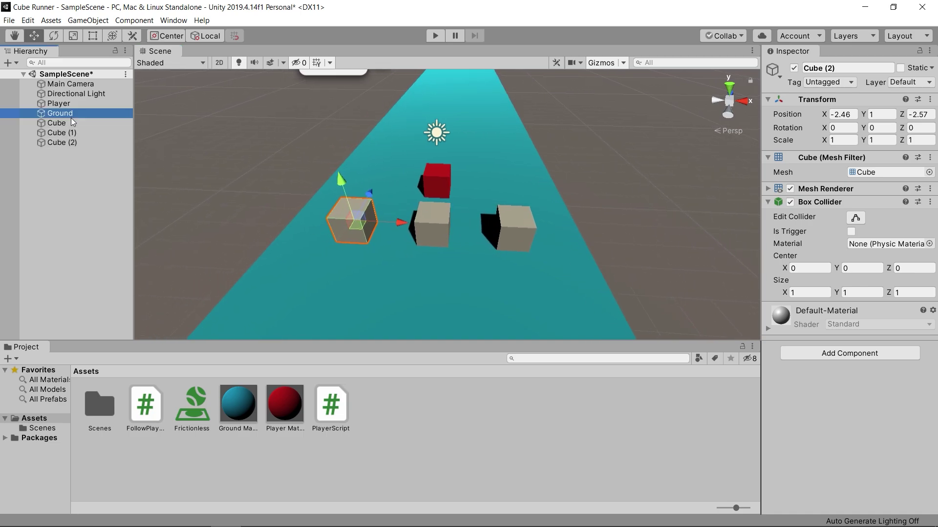
left_click(74, 123)
left_click(832, 69)
key("Home")
type("Red")
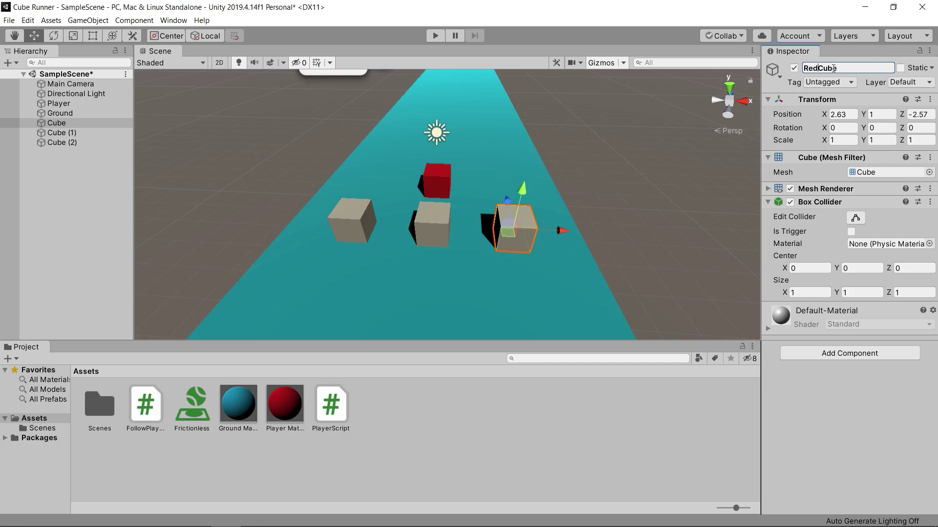
- Rename the middle cube, Cube (1), as GreenCube
left_click(54, 132)
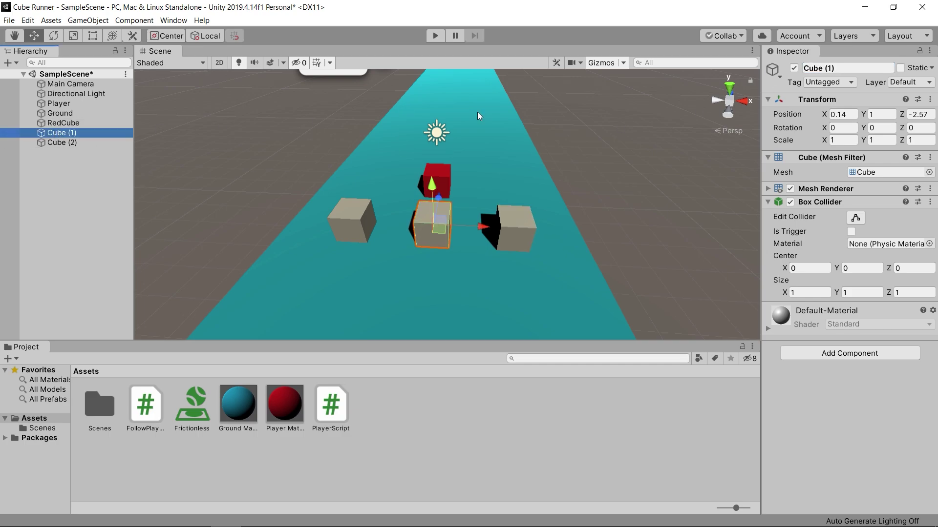
left_click(839, 67)
key("End")
key("BackSpace")
key("BackSpace")
key("BackSpace")
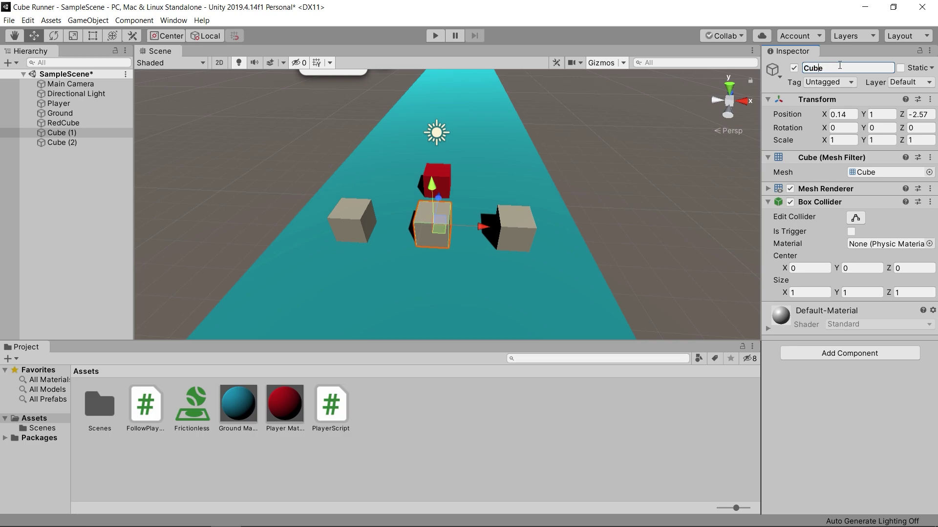
type("Green")
- Rename the third cube, Cube (2), as BlueCube
left_click(61, 143)
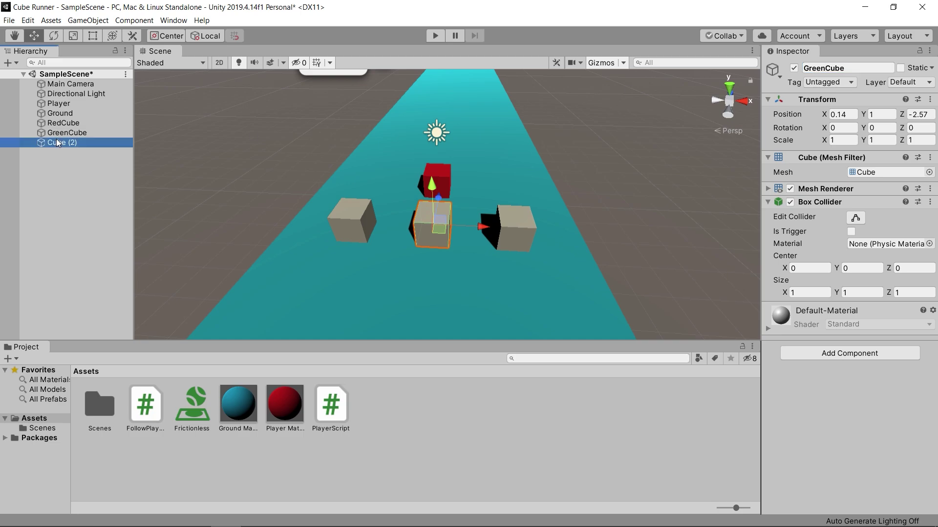
left_click(826, 69)
left_click(860, 64)
key("BackSpace")
key("BackSpace")
key("BackSpace")
key("BackSpace")
key("Home")
type("Blue")
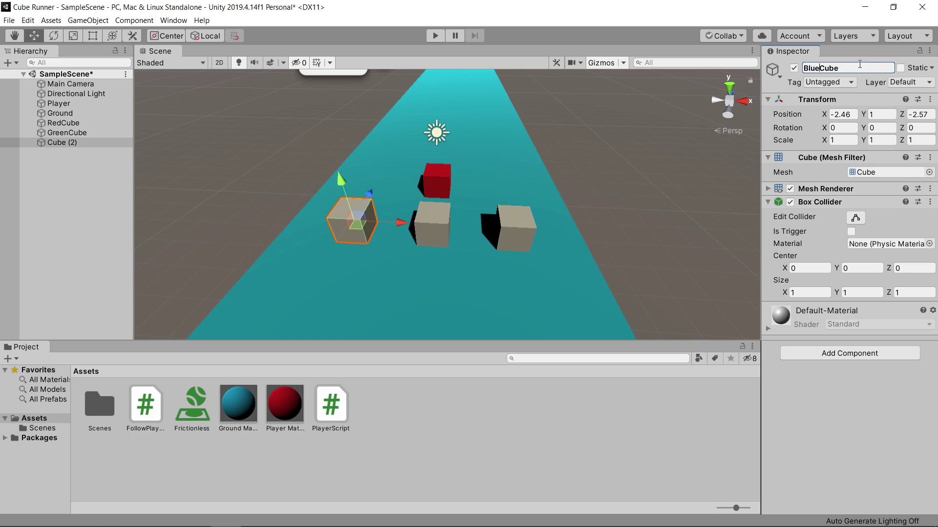
key("Return")
- Apply the red Player Material to RedCube
left_click(288, 404)
left_click_drag(288, 403, 68, 123)
left_click(68, 123)
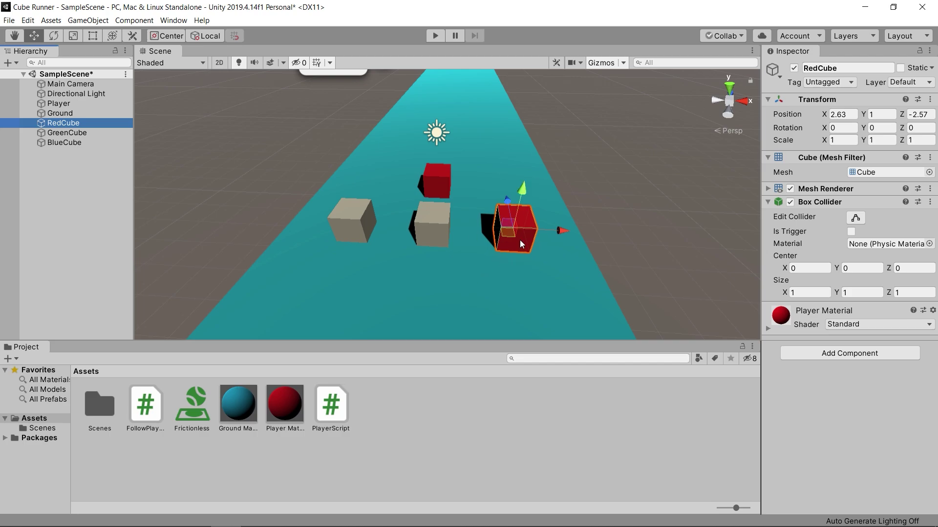
left_click(415, 425)
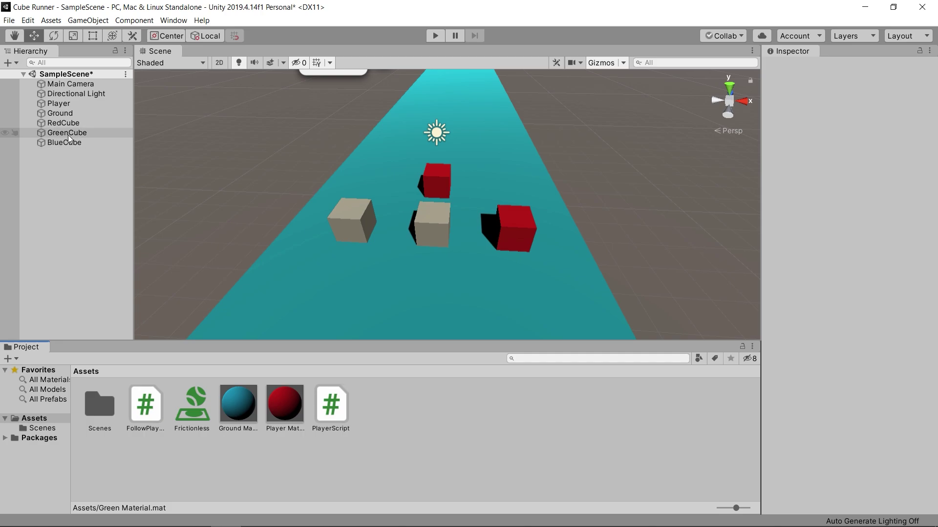
left_click(62, 131)
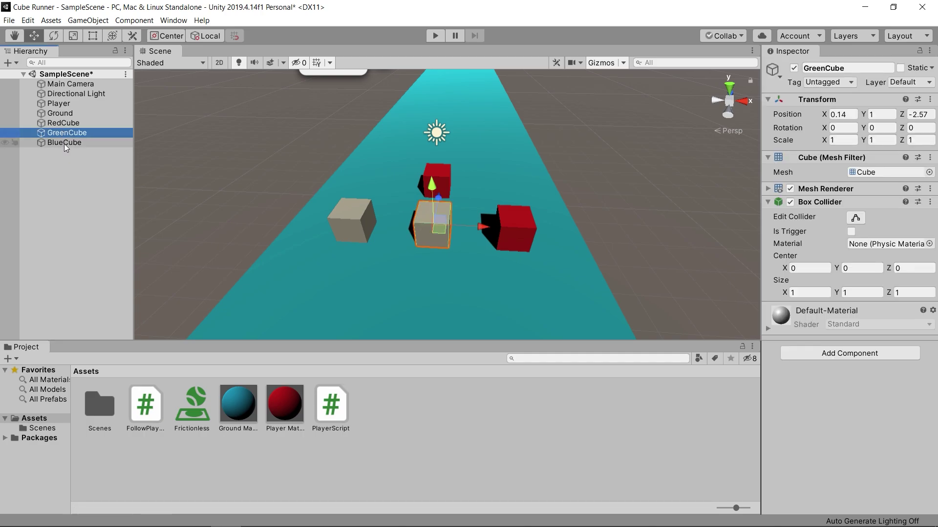
left_click(64, 144)
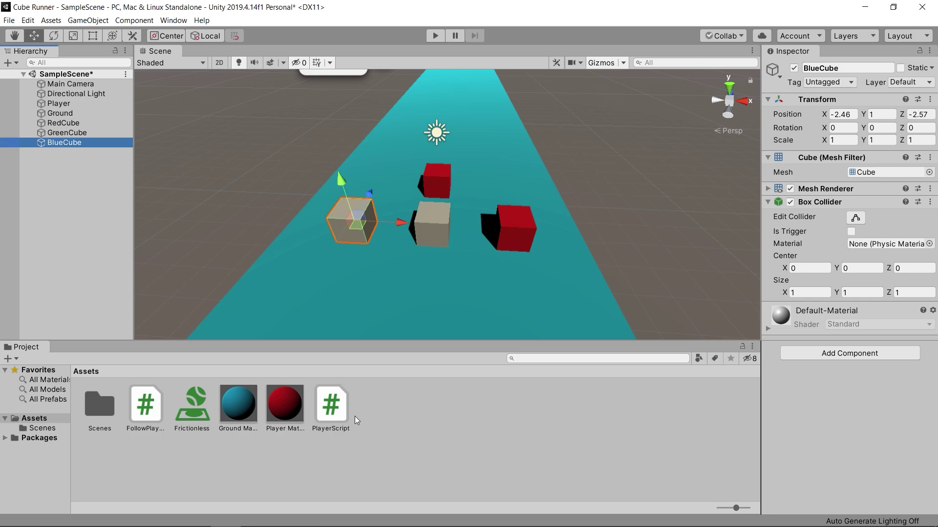
- Create a new material in the Assets folder and name it Green Material
left_click(377, 414)
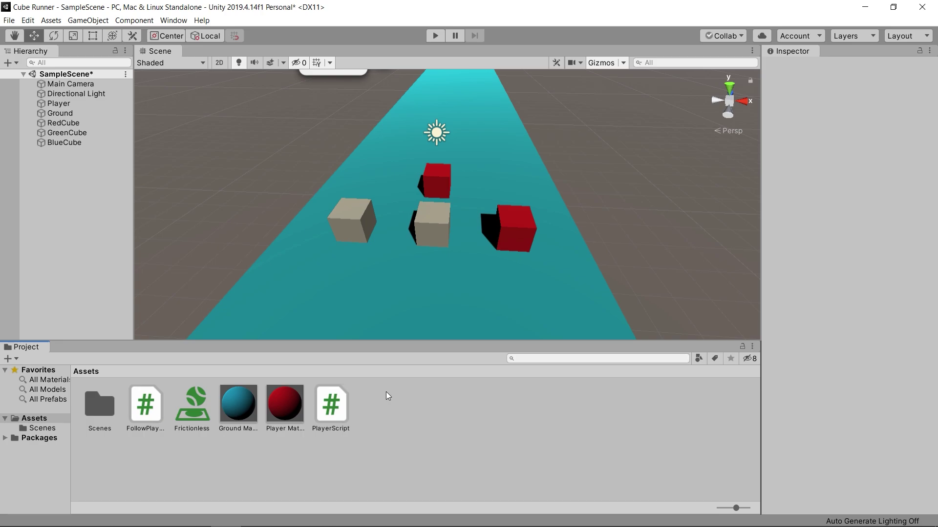
right_click(382, 398)
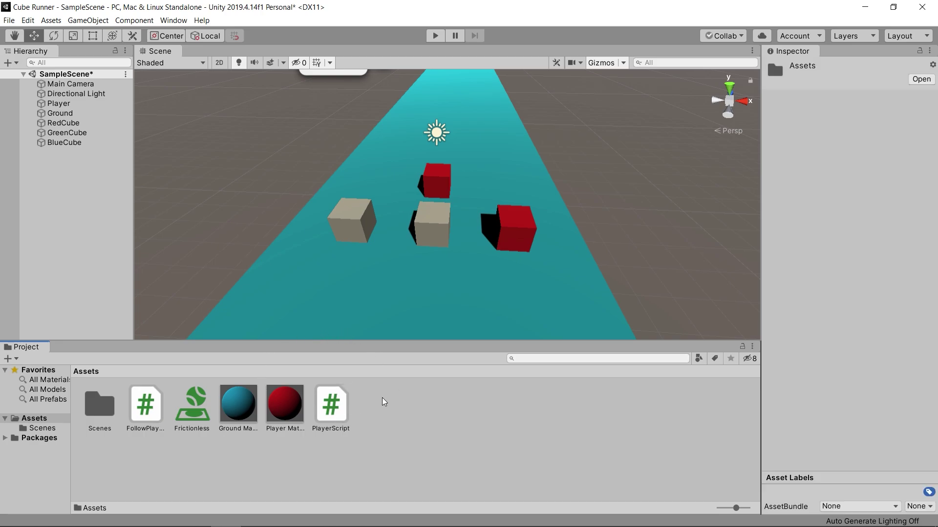
mouse_move(433, 142)
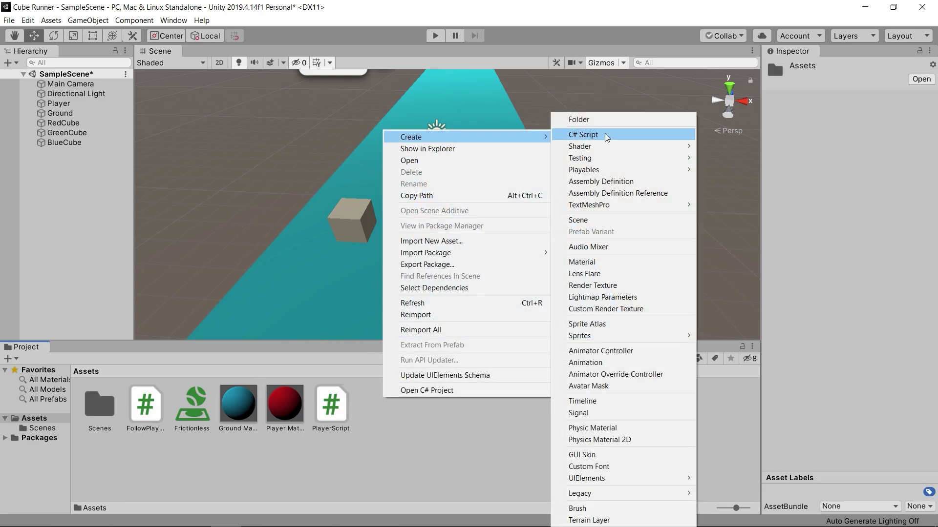
left_click(590, 263)
key("Left")
key("BackSpace")
key("BackSpace")
key("BackSpace")
key("BackSpace")
type("Gr")
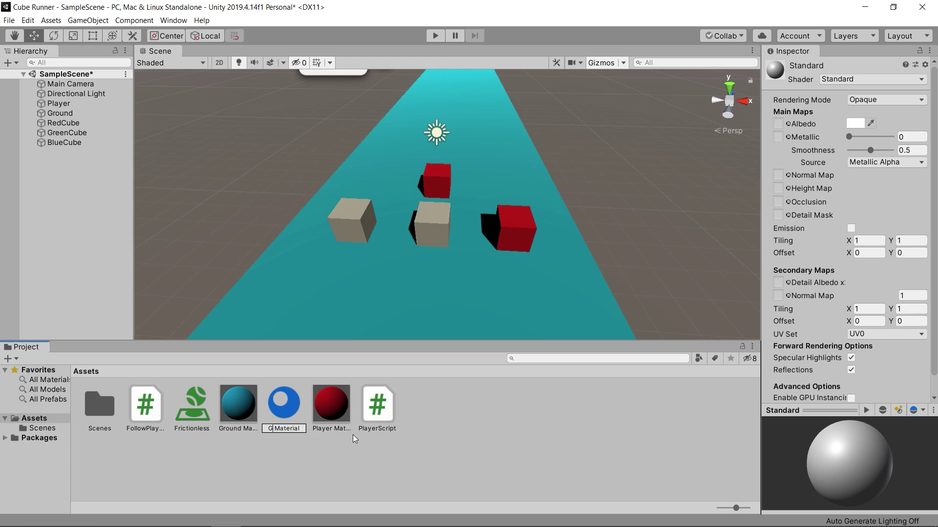
type("een")
key("Return")
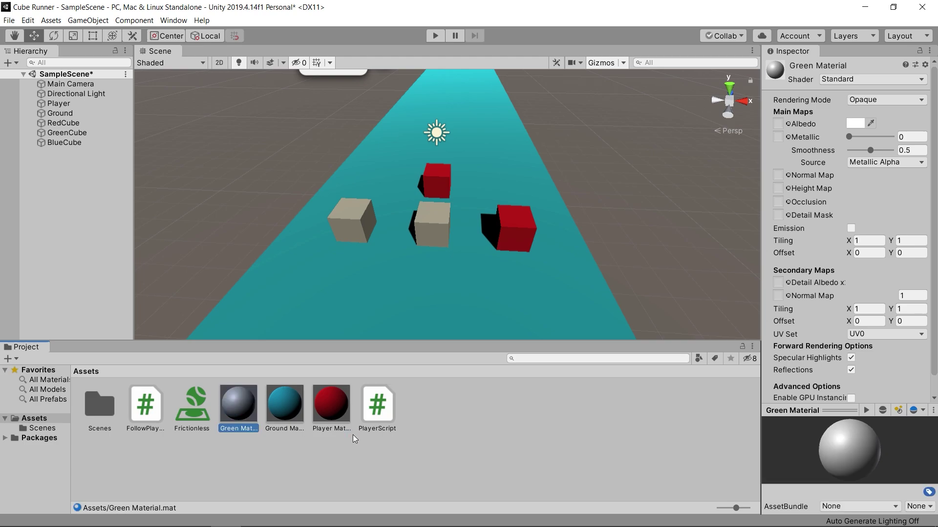
- Set Green Material's albedo color to RGB 0, 255, 0 and apply the material to GreenCube
left_click(851, 127)
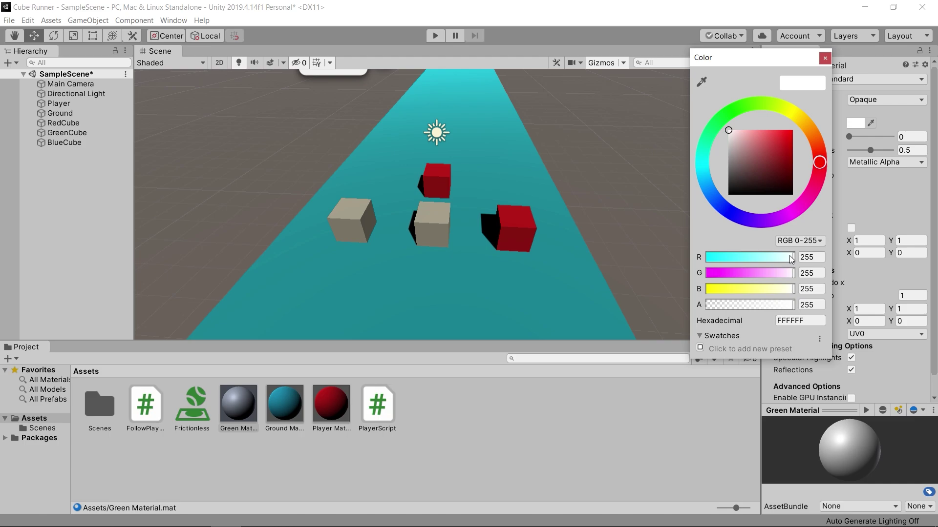
left_click(814, 255)
type("0")
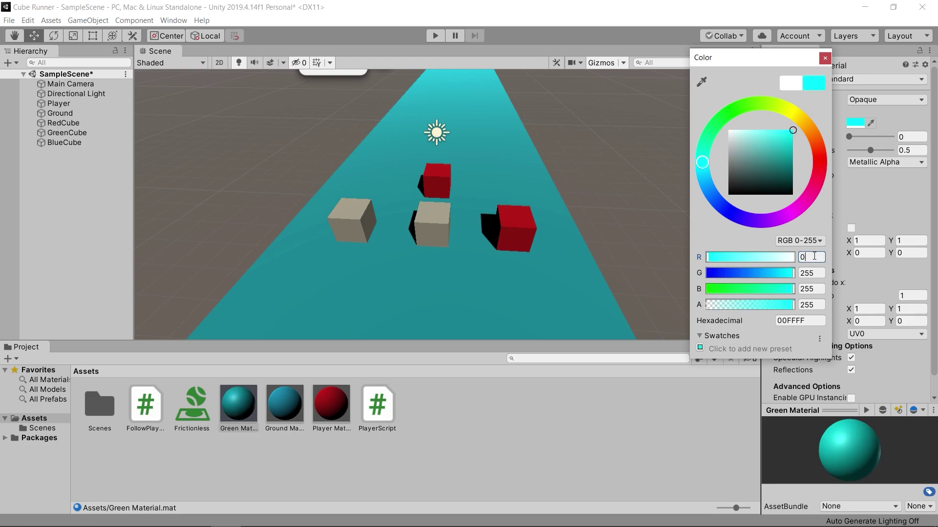
left_click(815, 288)
type("0")
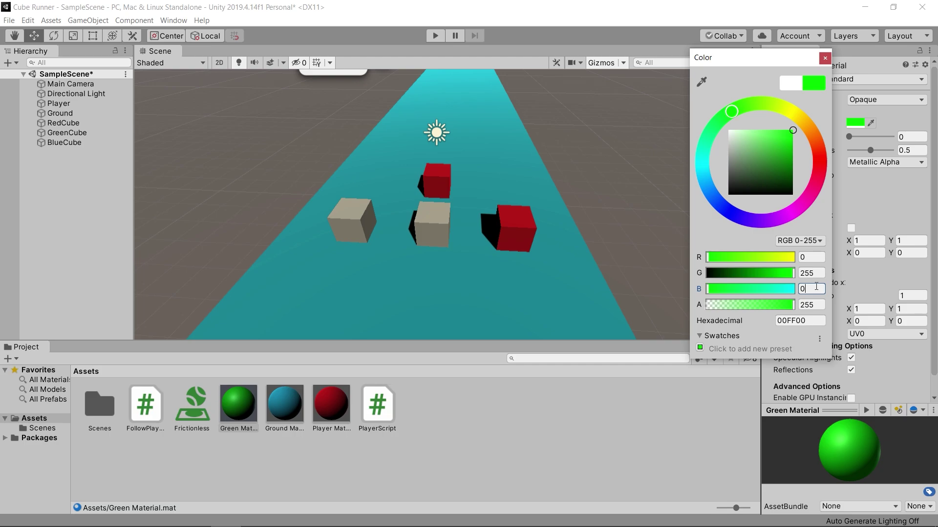
left_click(813, 272)
left_click(825, 58)
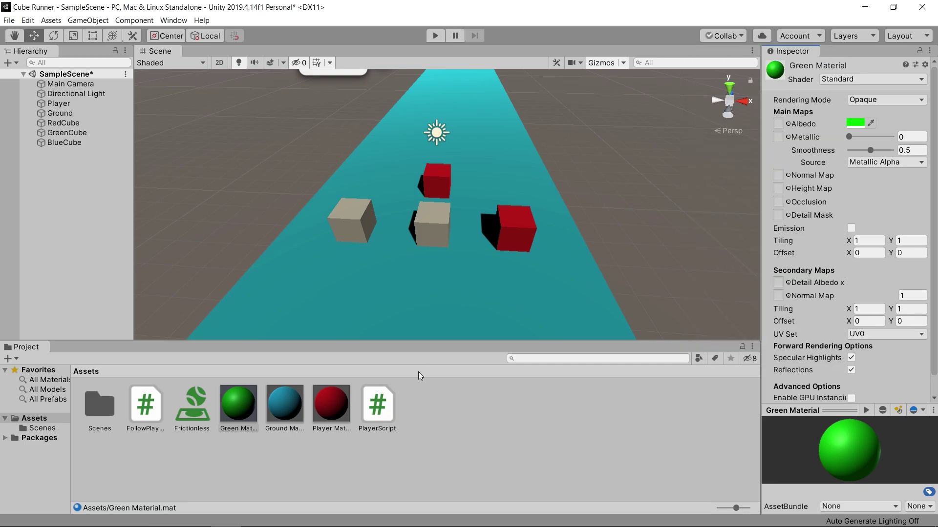
left_click(242, 406)
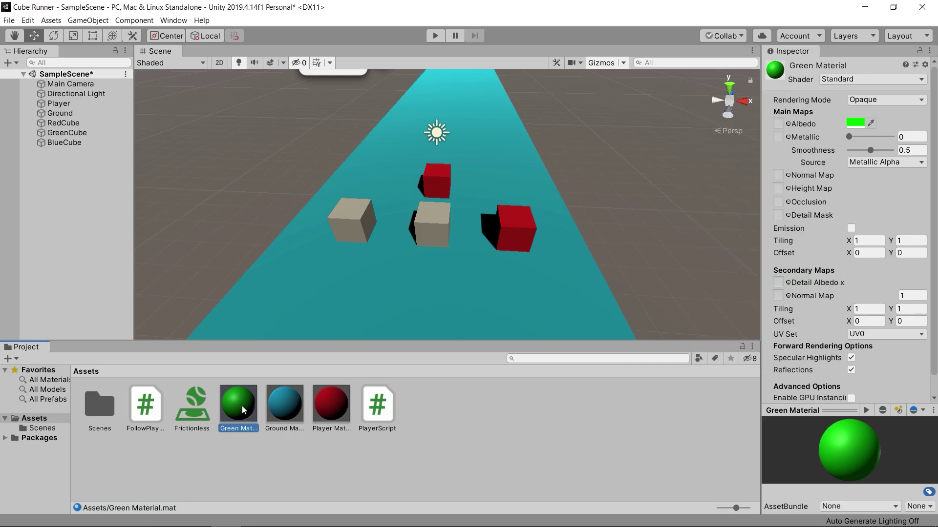
left_click_drag(241, 403, 62, 134)
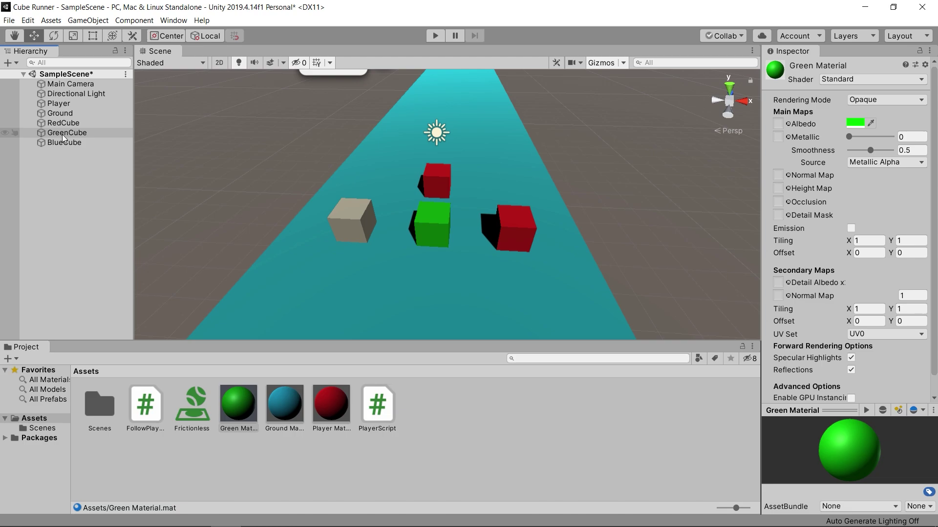
- Create a new material in the Assets folder and name it Blue Material
right_click(429, 396)
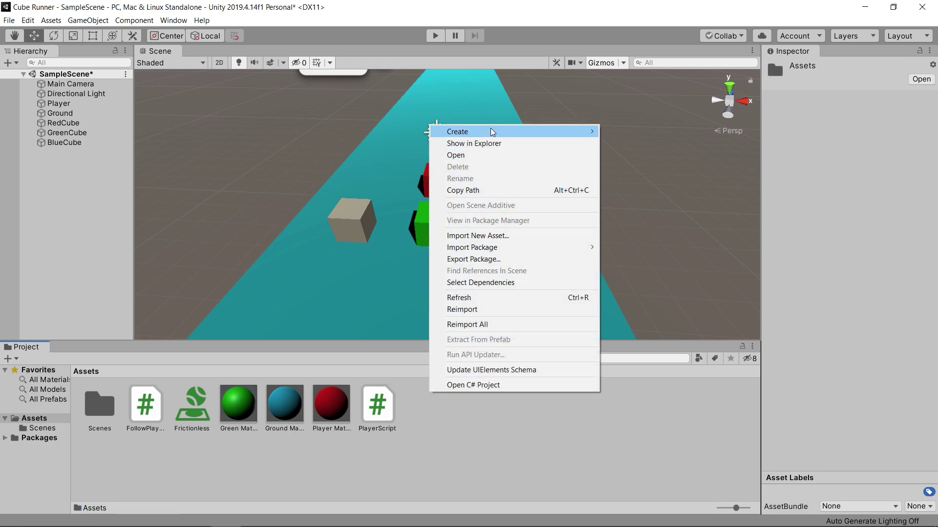
mouse_move(545, 131)
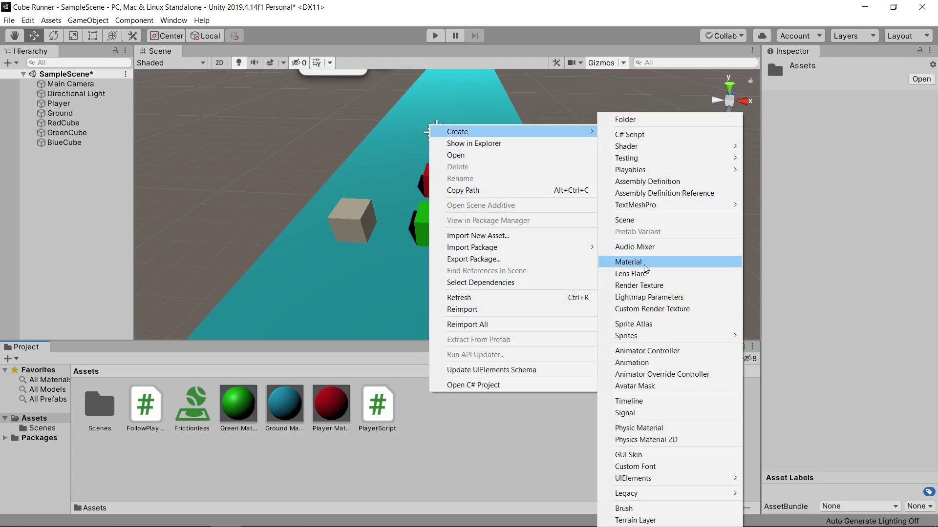
left_click(644, 264)
key("Home")
key("Delete")
key("Delete")
key("Delete")
key("Delete")
type("Blue")
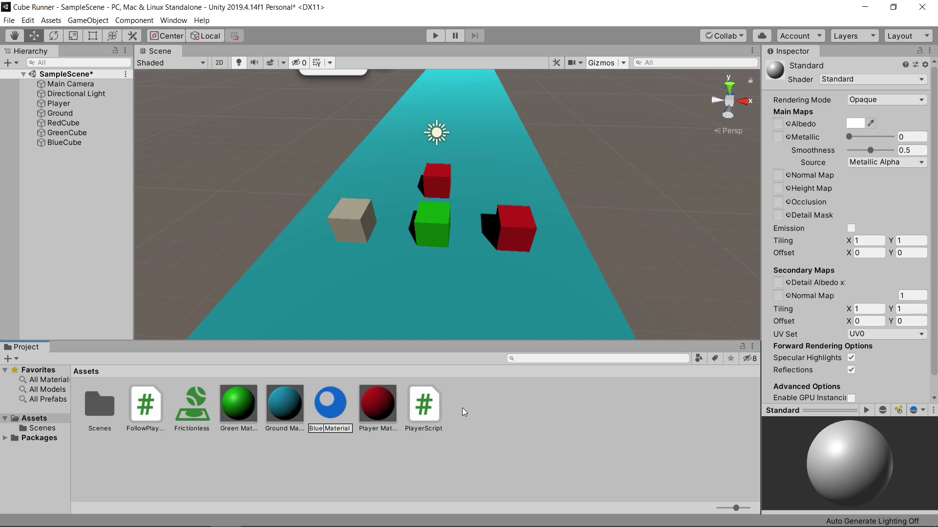
key("Return")
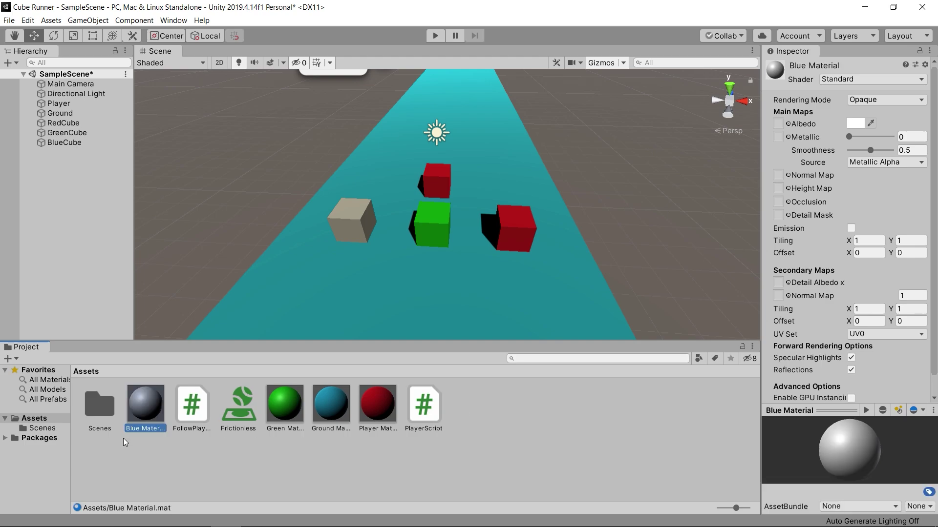
- Set Blue Material's albedo color to RGB 0, 0, 255 and apply the material to BlueCube
left_click(851, 123)
left_click(720, 204)
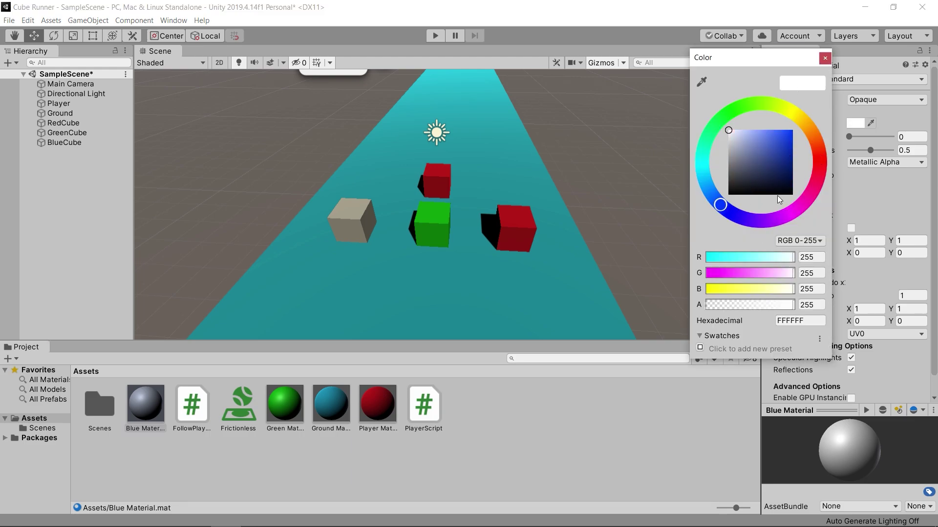
left_click(786, 136)
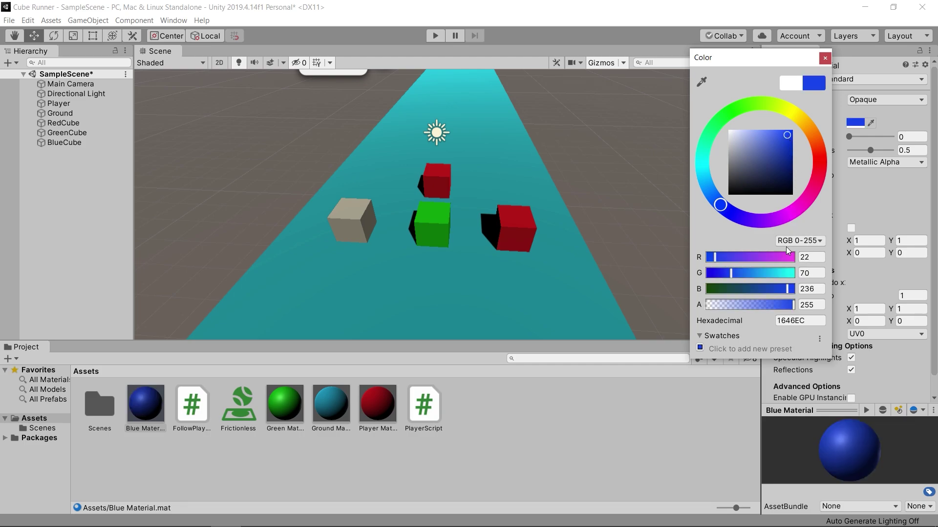
left_click(714, 258)
left_click_drag(714, 258, 706, 257)
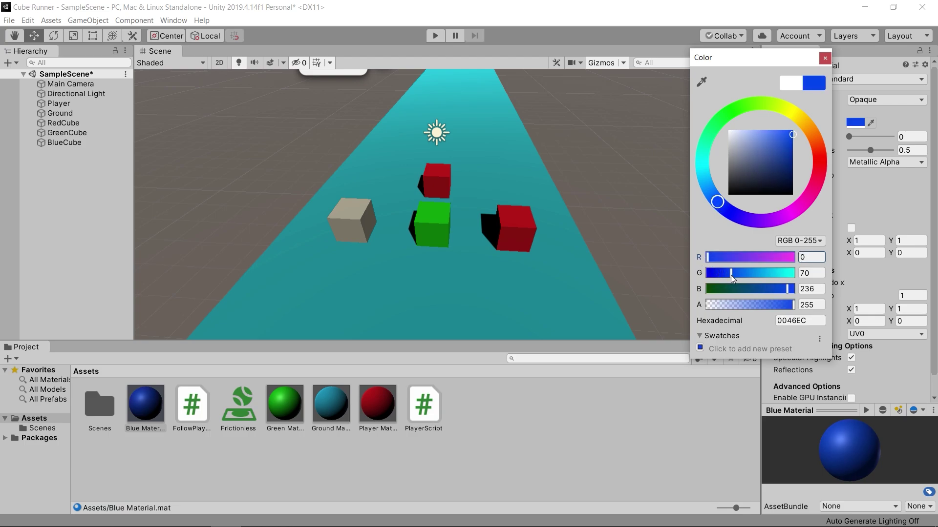
left_click_drag(729, 273, 698, 277)
left_click_drag(788, 288, 803, 292)
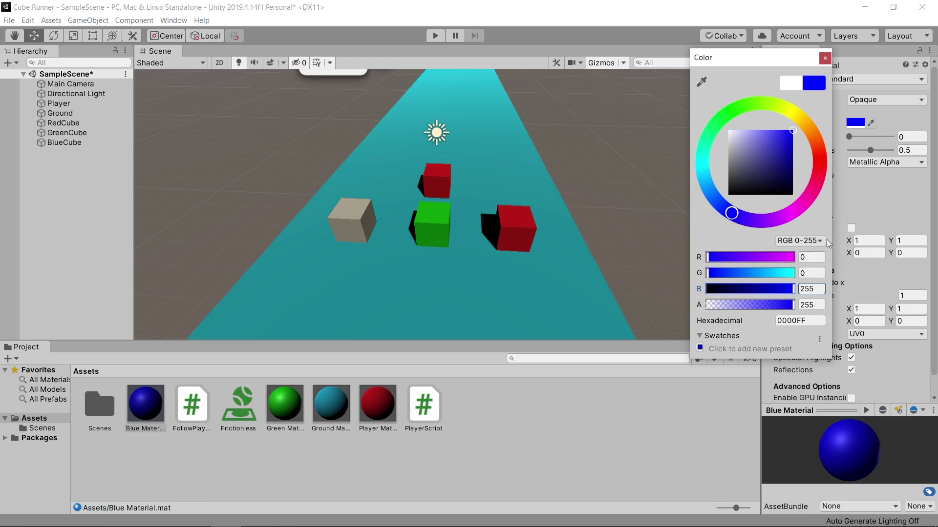
left_click(824, 58)
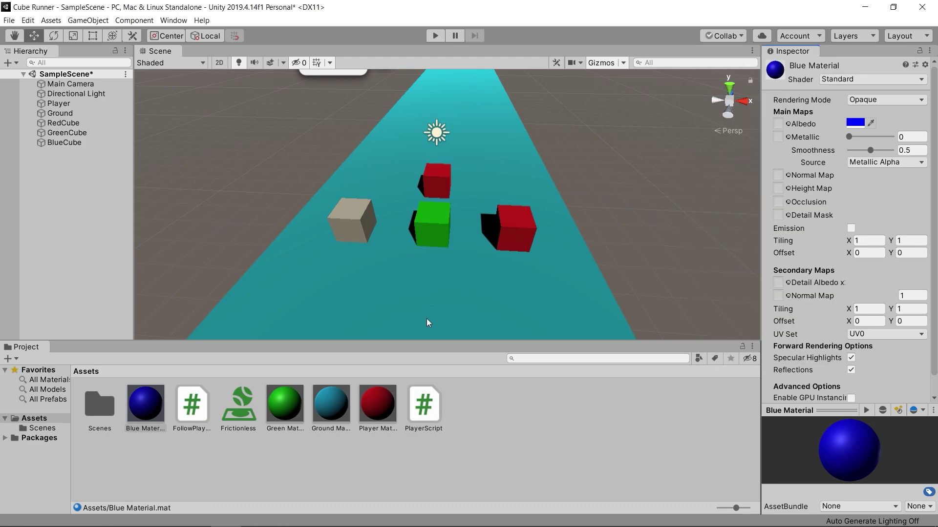
left_click(135, 412)
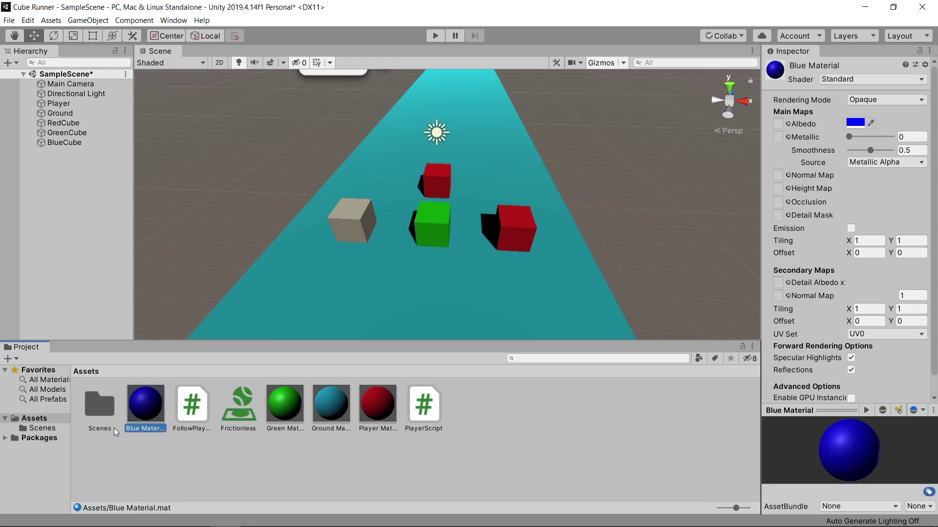
left_click_drag(151, 404, 62, 144)
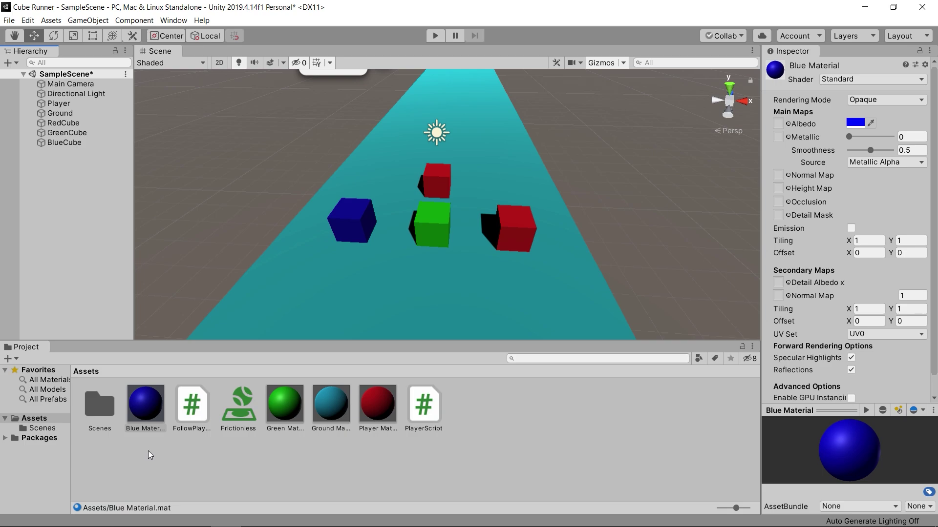
- Create a new folder named Material in the Assets folder
double_click(108, 415)
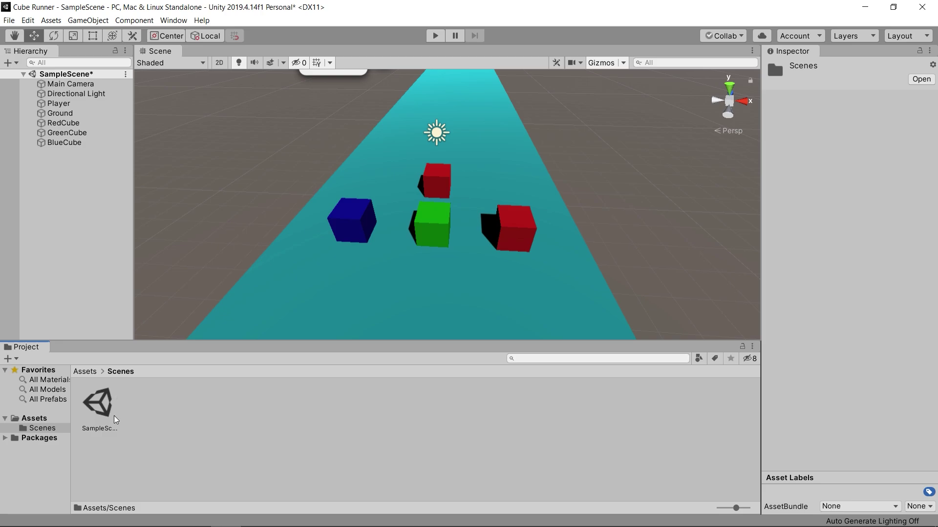
left_click(48, 418)
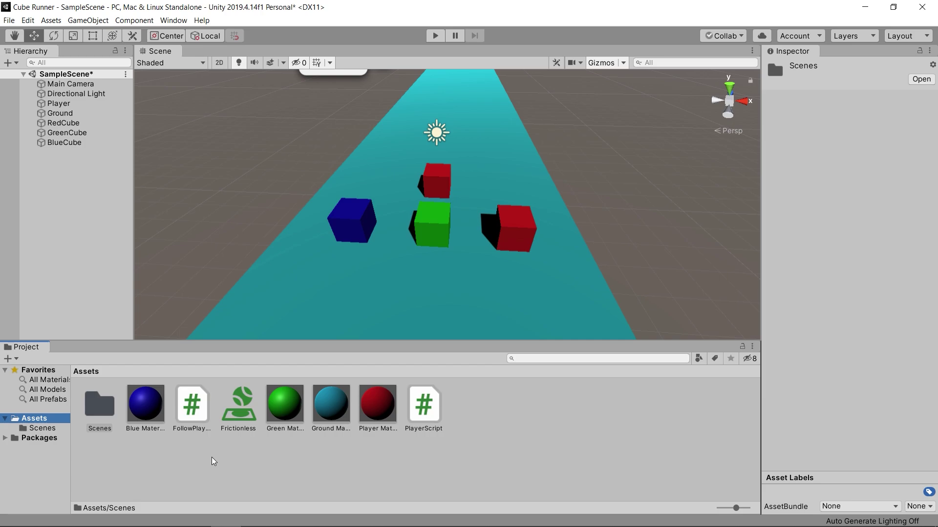
right_click(239, 443)
mouse_move(324, 185)
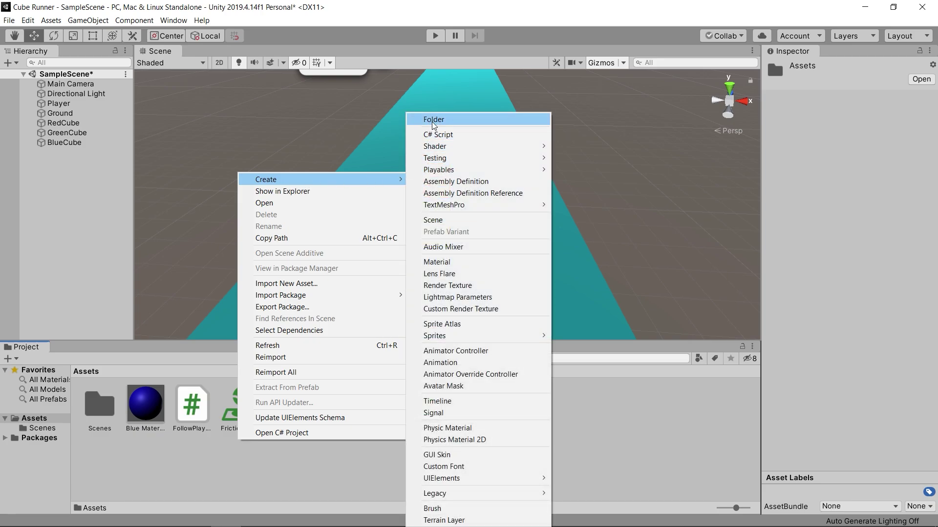
left_click(433, 121)
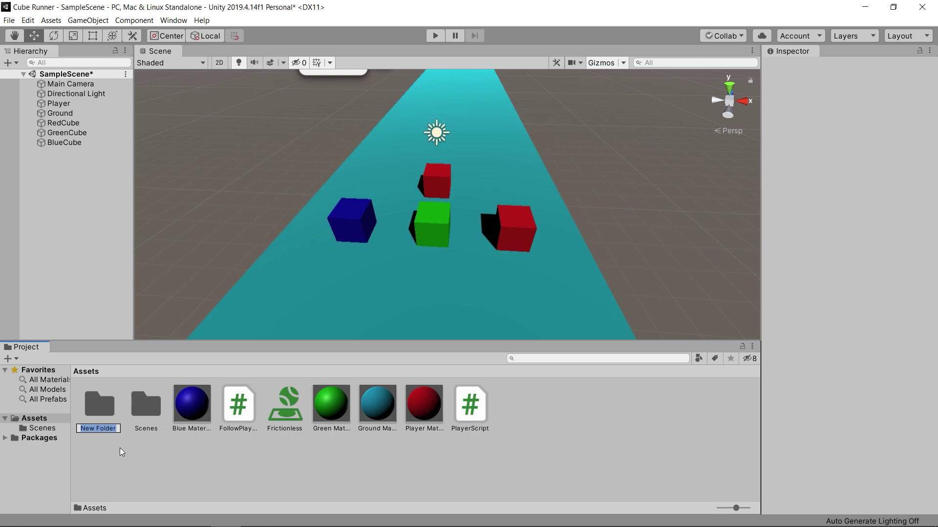
type("Material")
key("Return")
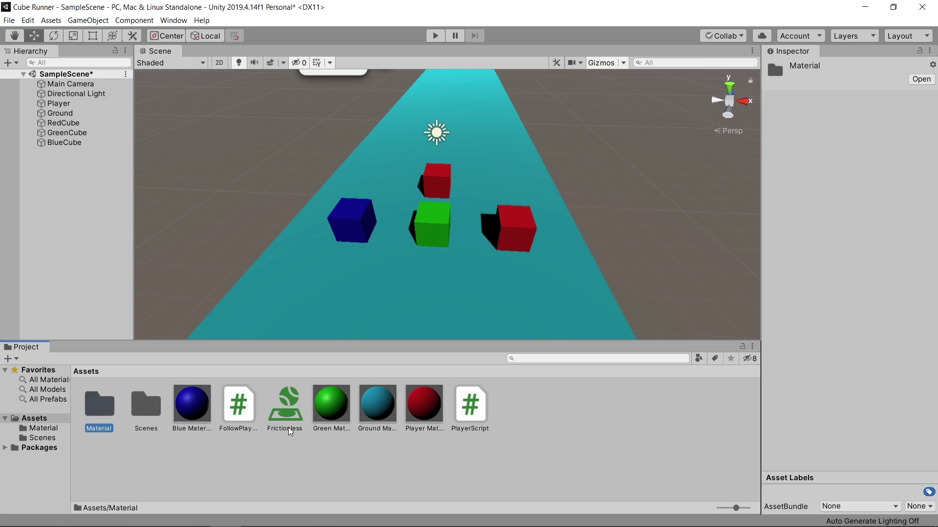
- Move the blue, green, ground and player materials into the Material folder and open it to check its contents
left_click(190, 416)
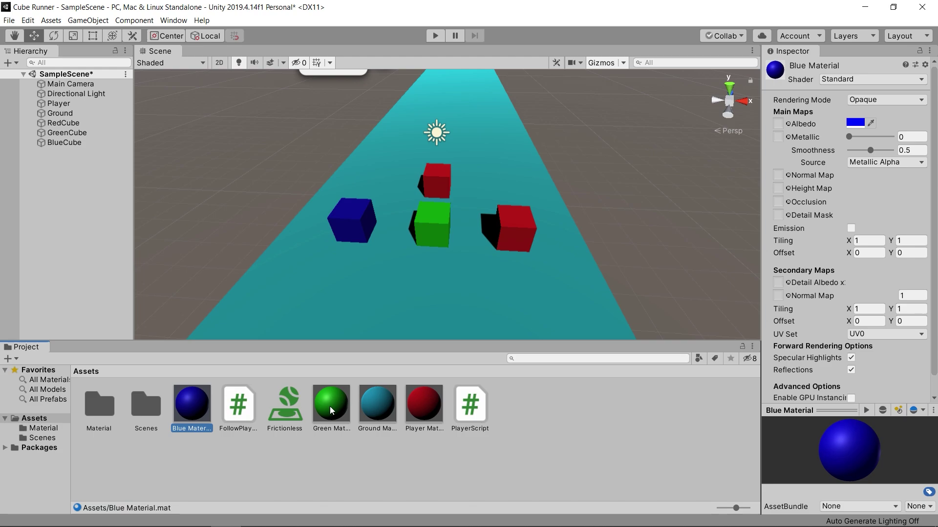
left_click(330, 406, "shift")
left_click(330, 406)
left_click(201, 414)
left_click(323, 406, "ctrl")
left_click(371, 405, "ctrl")
left_click(408, 404, "ctrl")
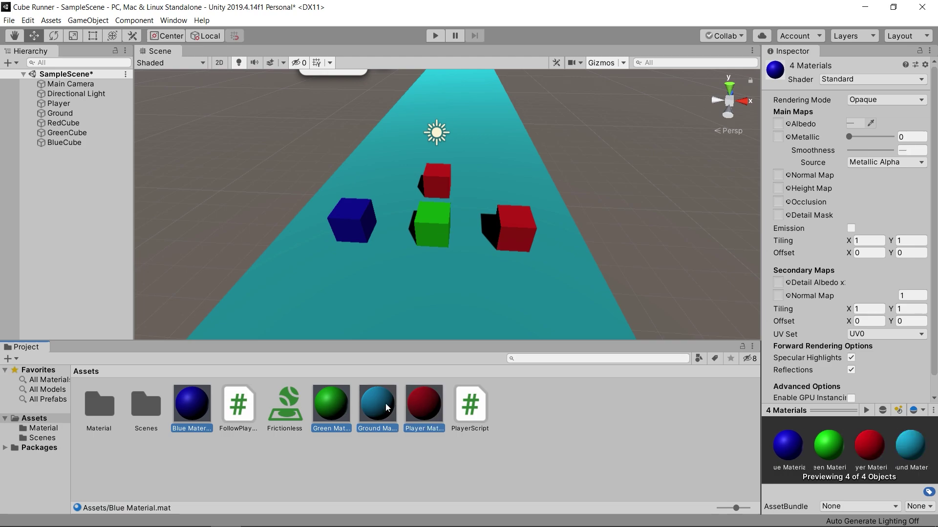
left_click_drag(199, 403, 99, 412)
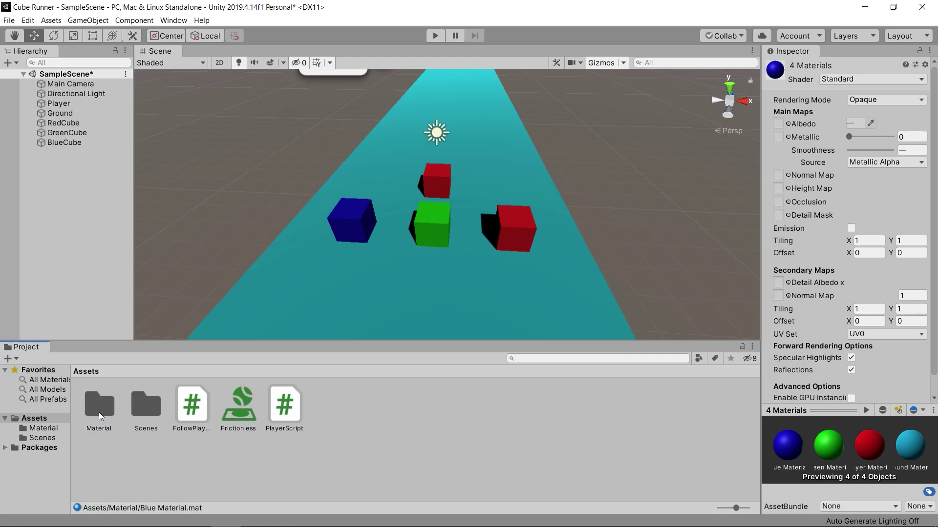
double_click(99, 412)
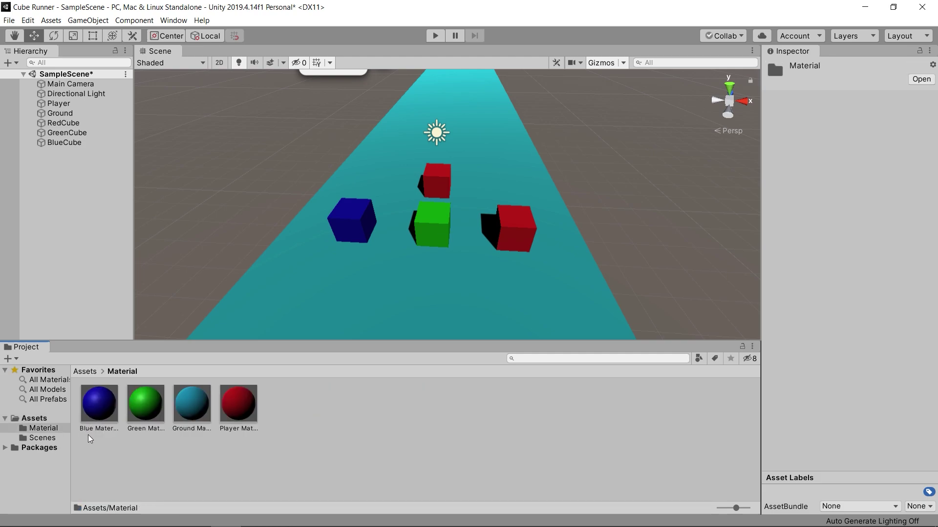
- Return to the Assets folder and create a new folder named Scripts there
left_click(41, 420)
right_click(204, 439)
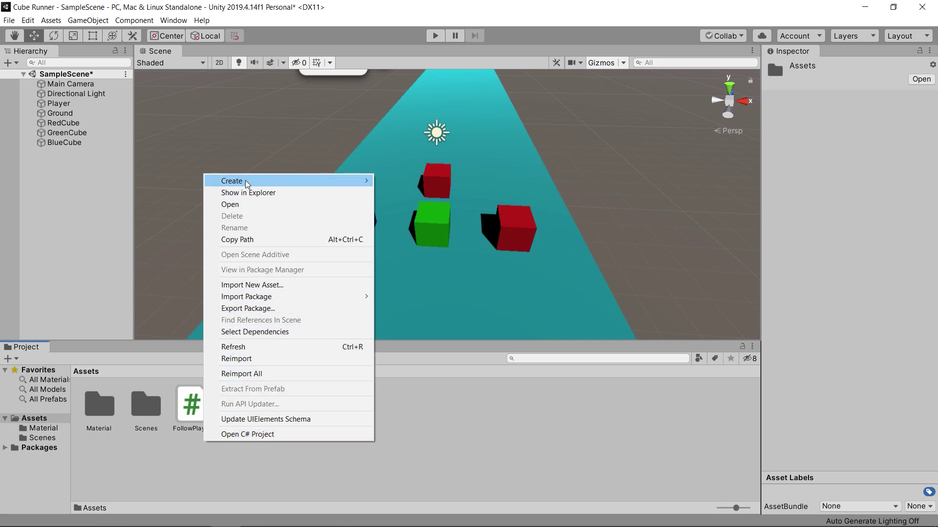
mouse_move(332, 185)
left_click(399, 119)
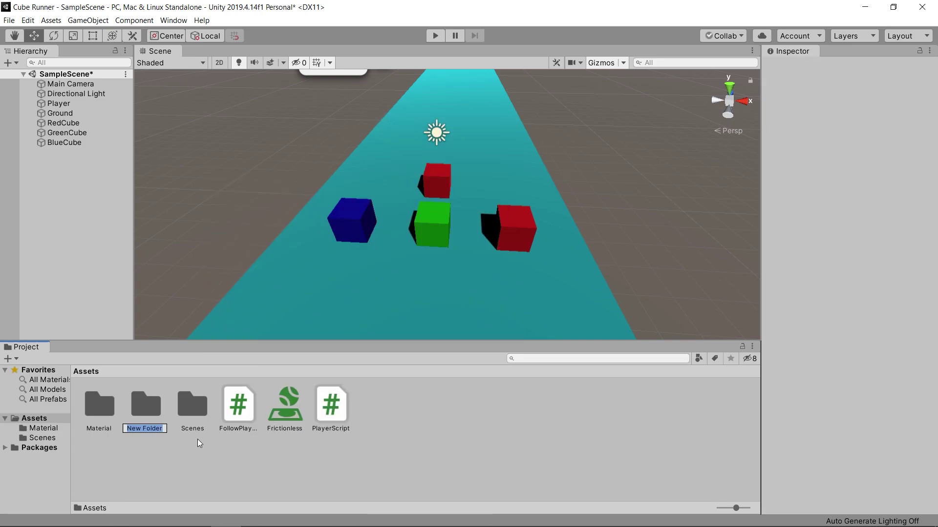
key("BackSpace")
type("Scrip")
type("ts")
key("Return")
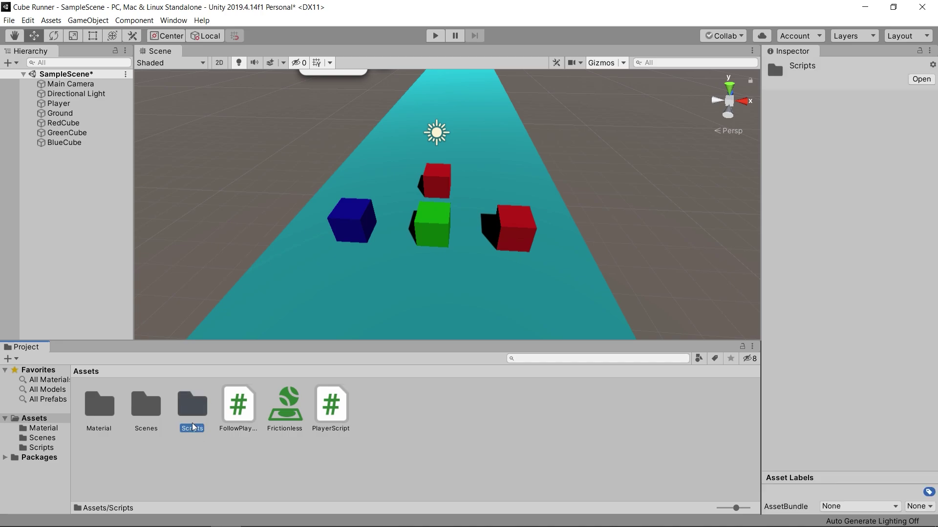
- Move the FollowPlayer and PlayerScript scripts into the Scripts folder
left_click(227, 414)
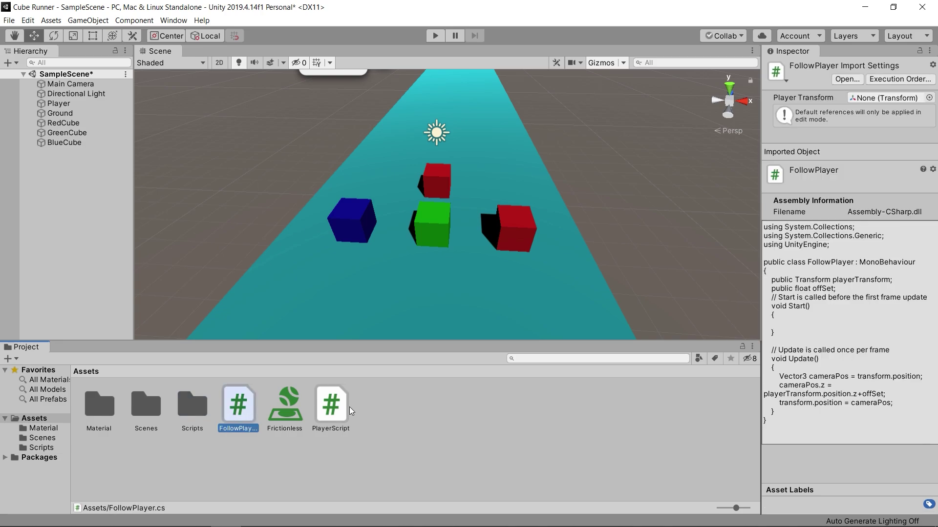
left_click(333, 407)
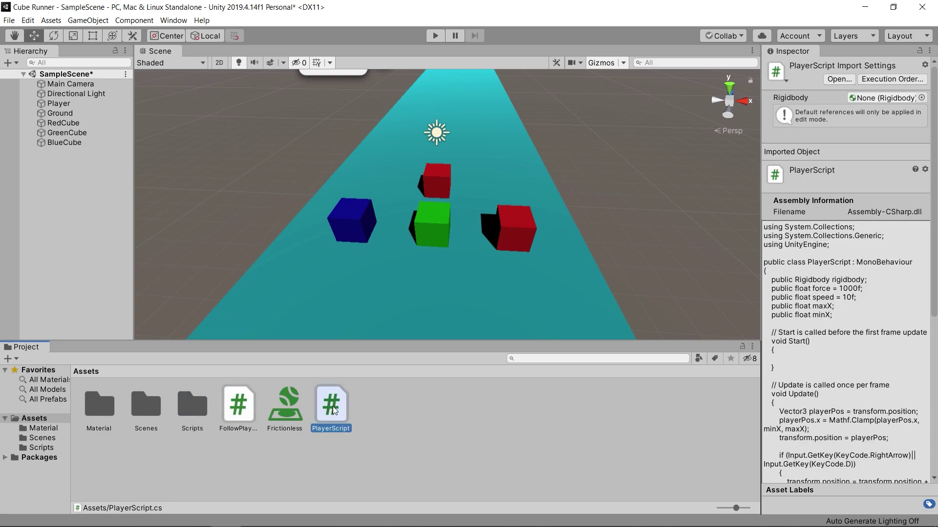
left_click(242, 414, "ctrl")
left_click_drag(241, 414, 190, 411)
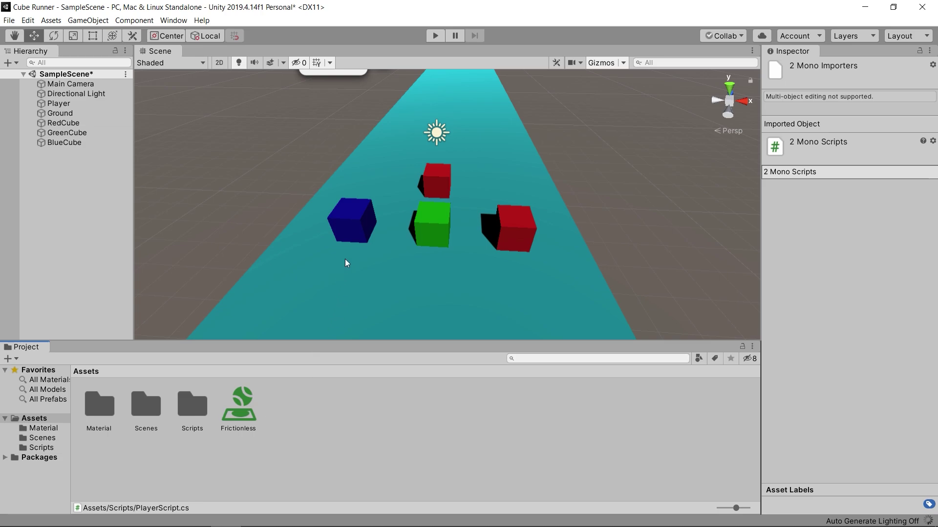
- Create a new folder named Physics Material in the Assets folder
right_click(320, 389)
mouse_move(379, 129)
left_click(518, 118)
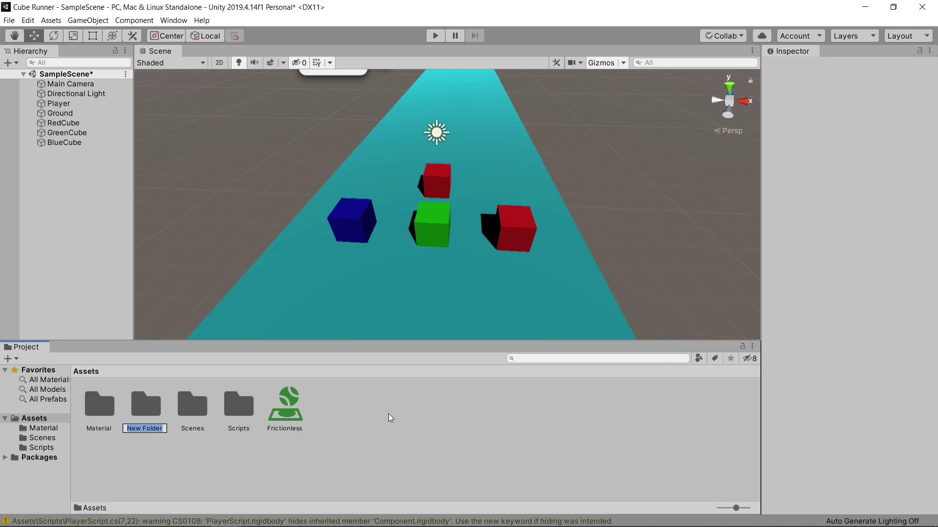
type("physics Material")
key("Return")
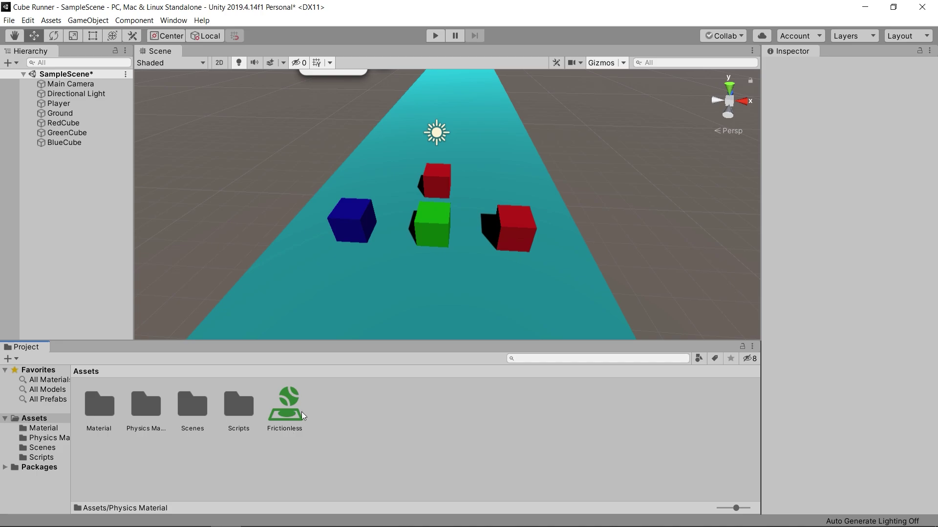
- Move the Frictionless asset into the Physics Material folder, check the folder's contents and return to Assets
left_click_drag(296, 414, 137, 417)
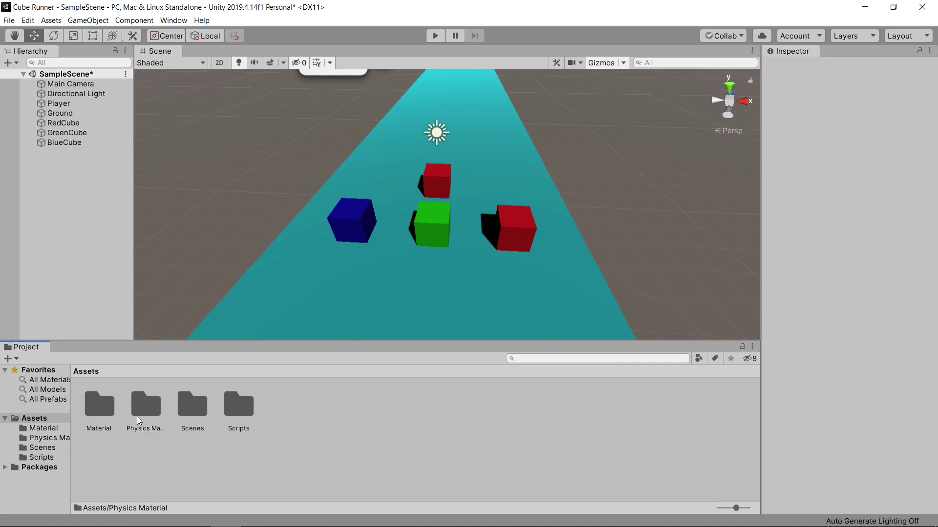
double_click(137, 417)
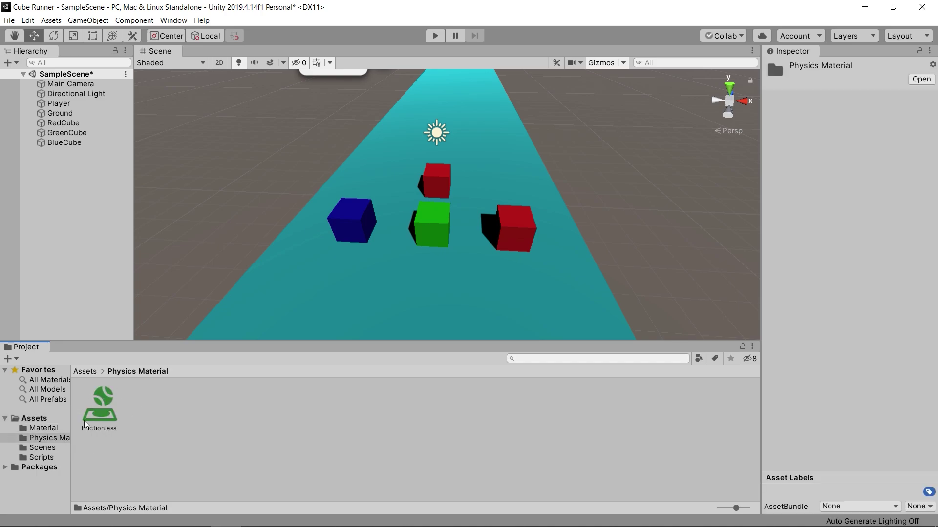
left_click(35, 419)
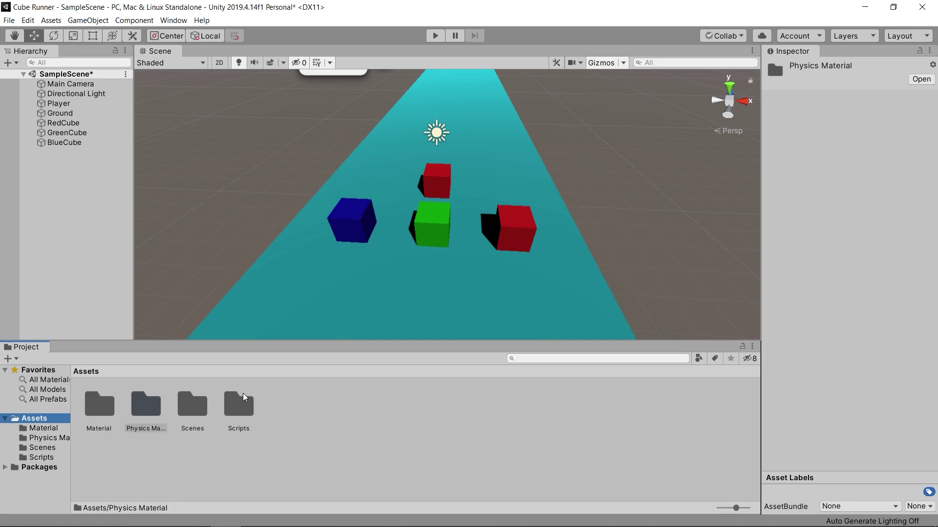
left_click(239, 459)
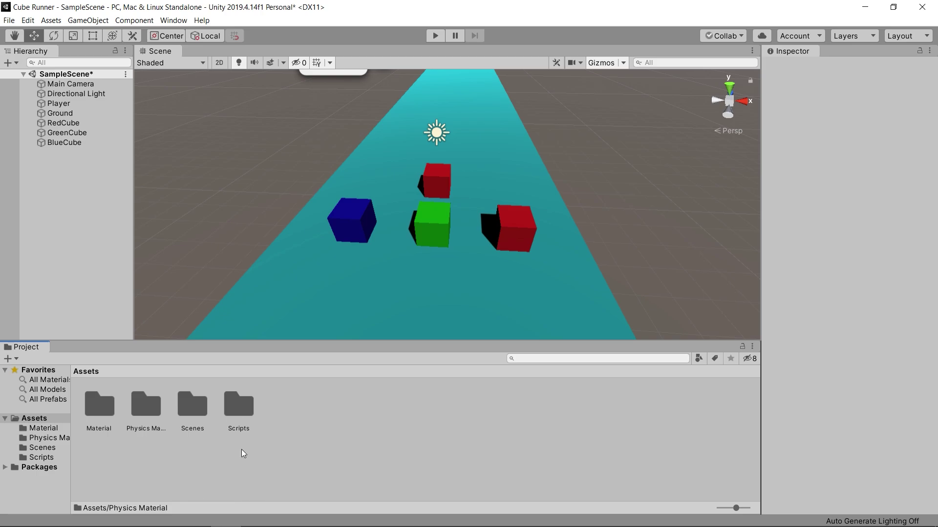
- Create a new folder named Prefabs in the Assets folder
right_click(290, 406)
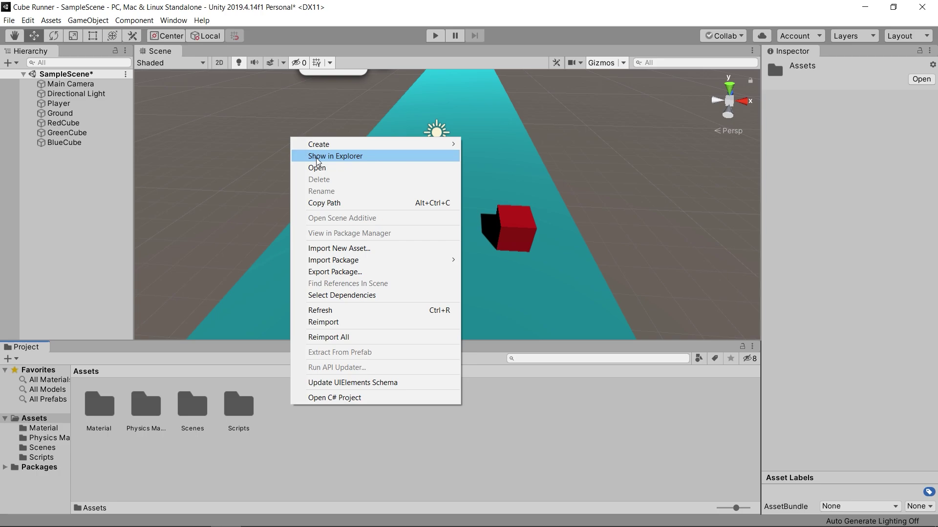
mouse_move(321, 147)
left_click(504, 119)
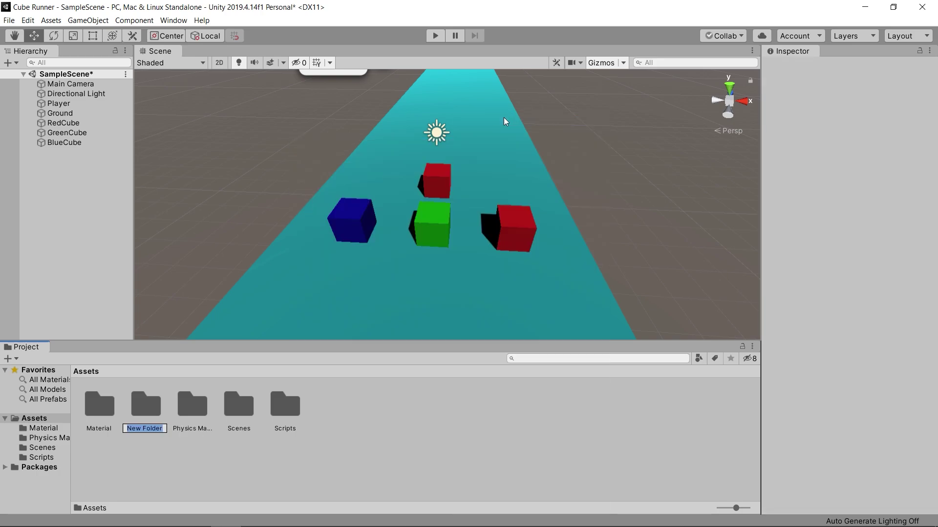
type("Prefabs")
key("Return")
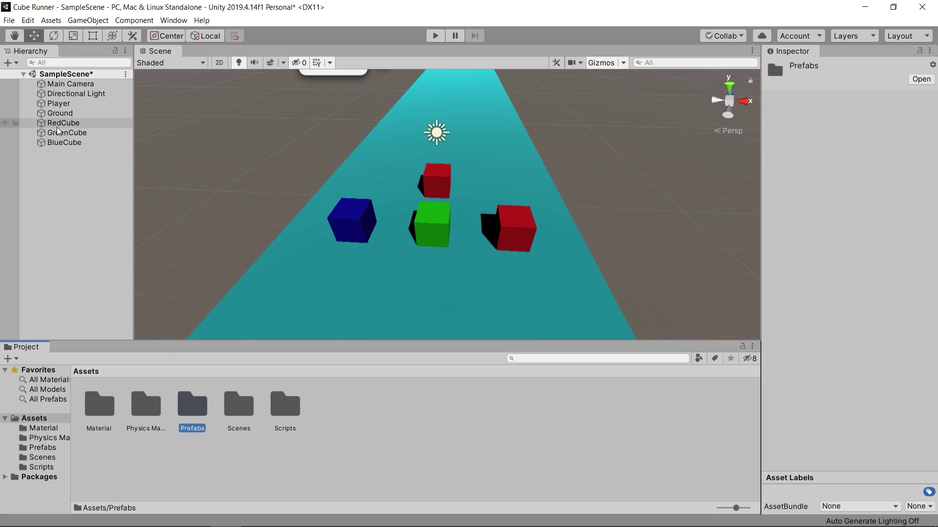
- Save the RedCube, GreenCube, BlueCube, Player and Ground objects as prefabs in the Prefabs folder
double_click(193, 415)
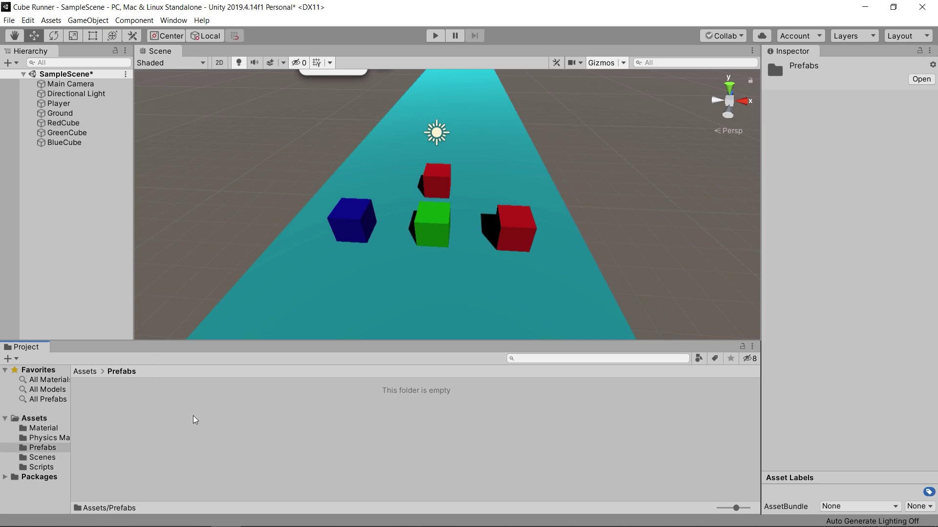
left_click(67, 128)
left_click(66, 132, "ctrl")
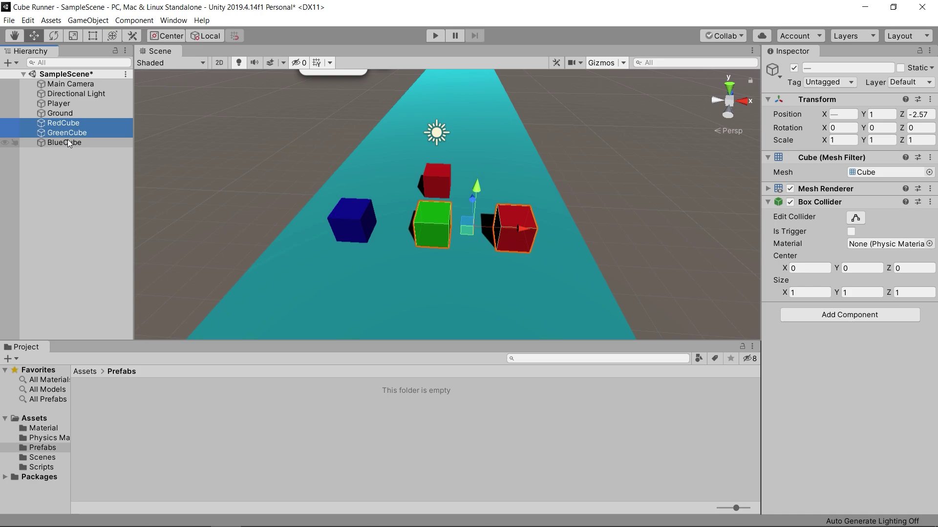
left_click(68, 141)
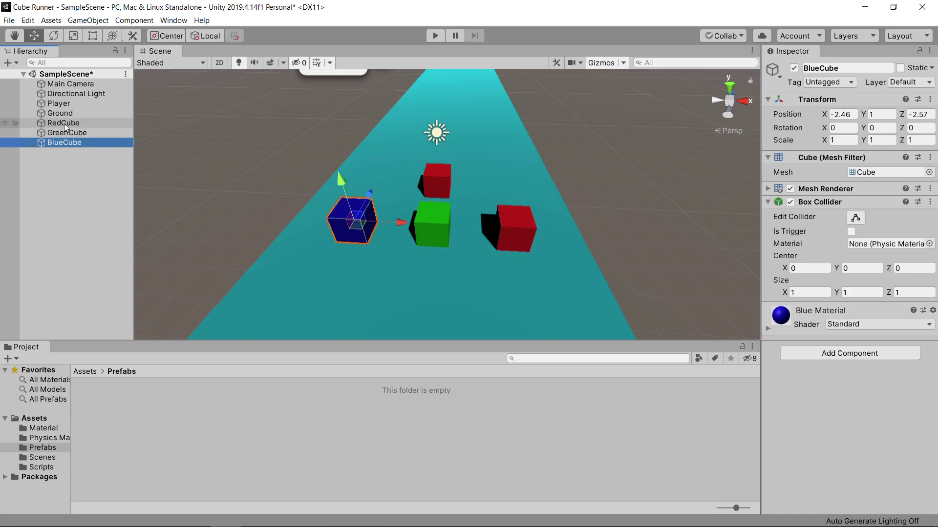
left_click(63, 124)
left_click_drag(64, 124, 110, 415)
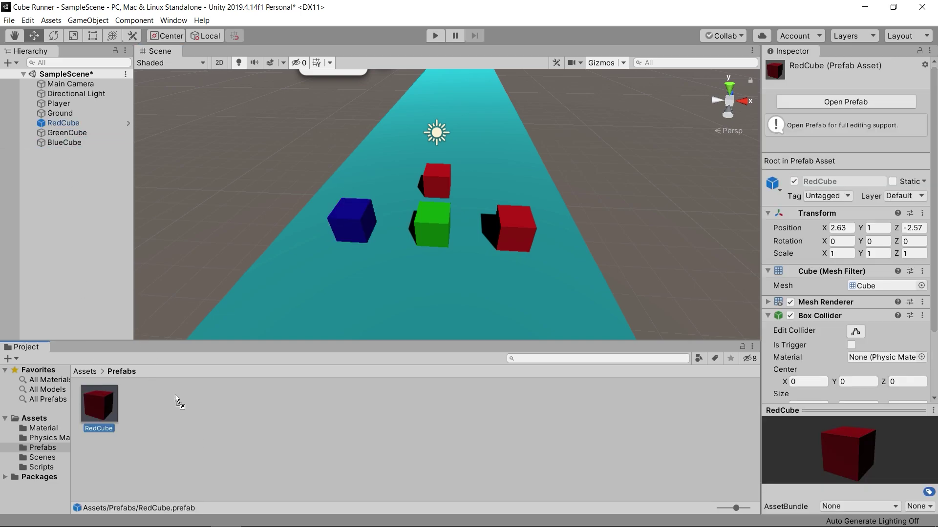
left_click_drag(163, 433, 164, 419)
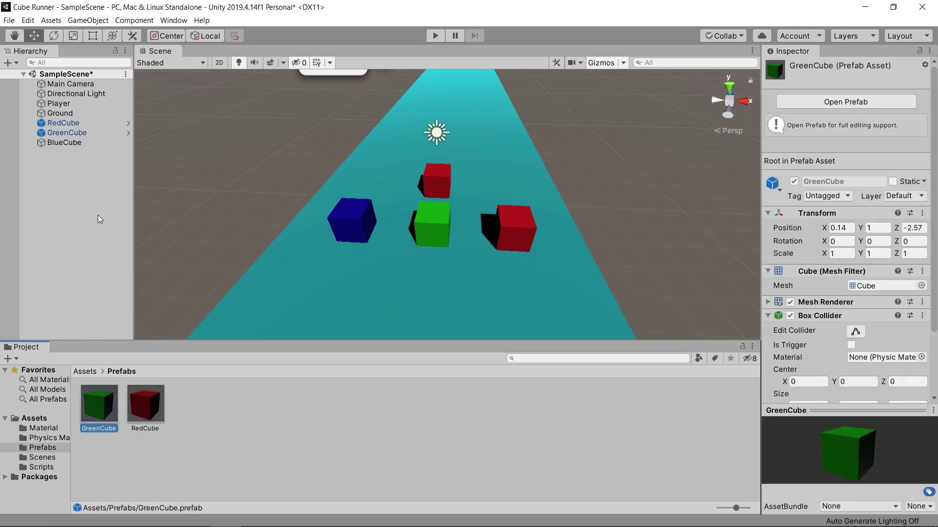
left_click_drag(67, 148, 208, 416)
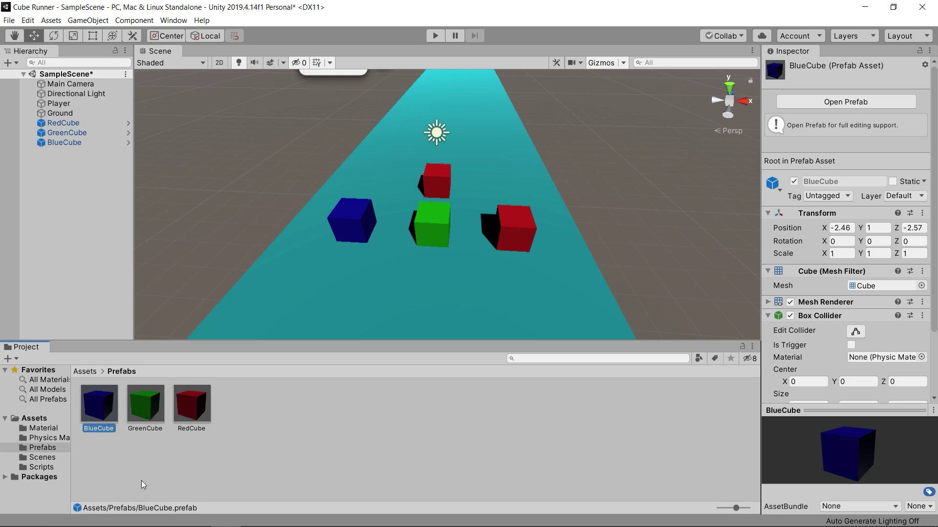
left_click(119, 447)
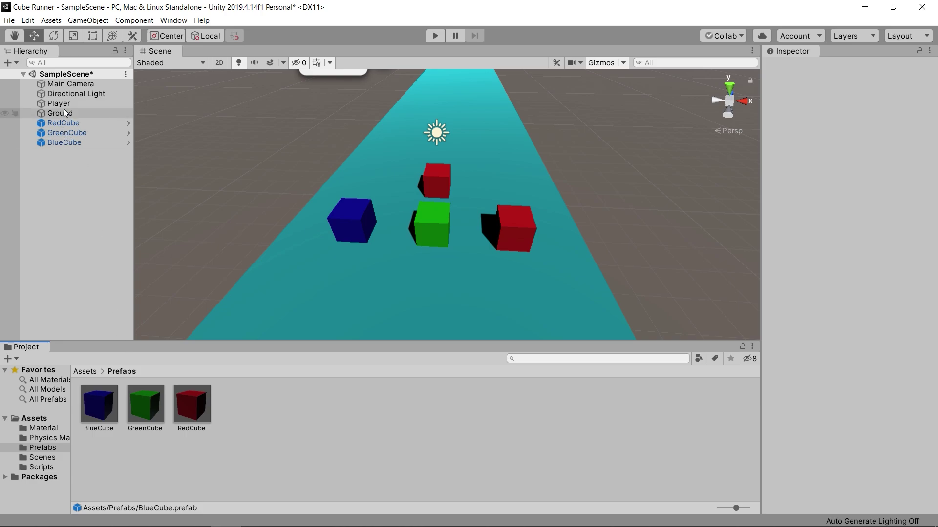
left_click_drag(63, 105, 292, 415)
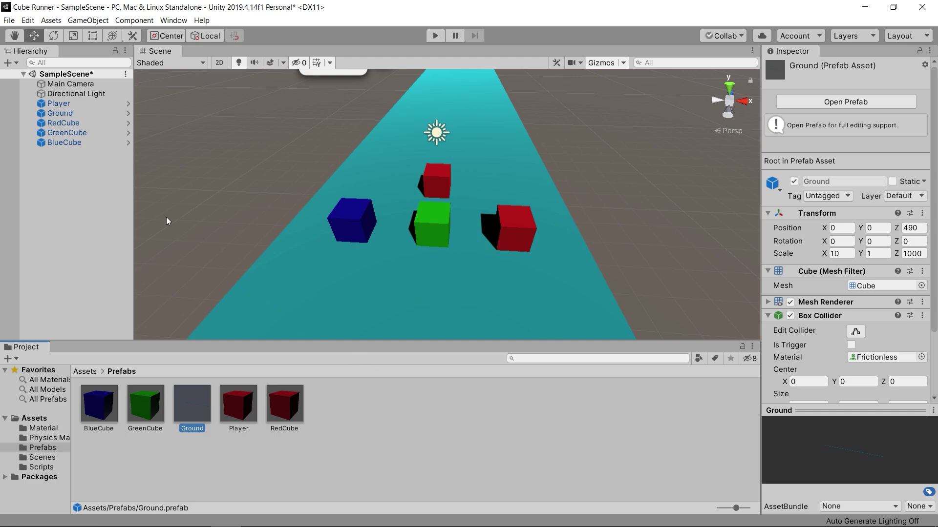
- Delete the RedCube, GreenCube and BlueCube objects from the scene, keeping their prefabs
left_click(81, 125)
key("Delete")
left_click(76, 124)
key("Delete")
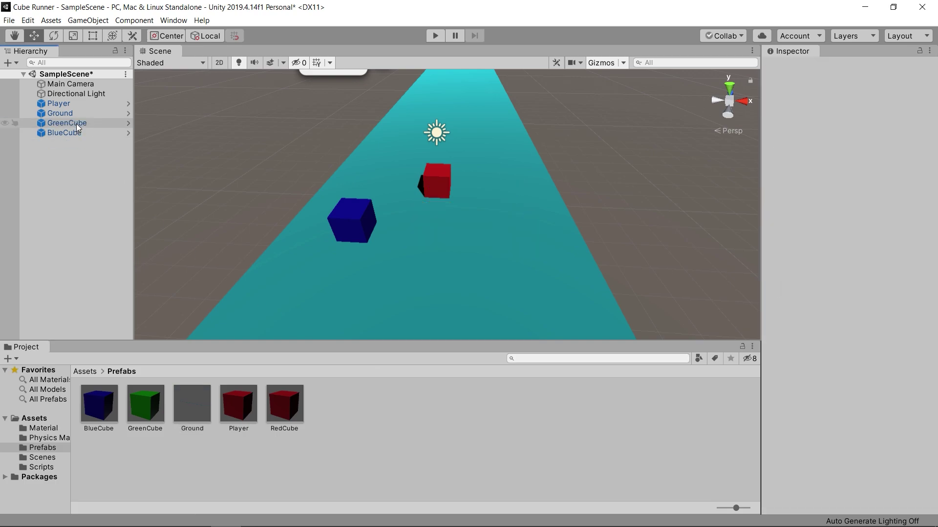
left_click(76, 124)
key("Delete")
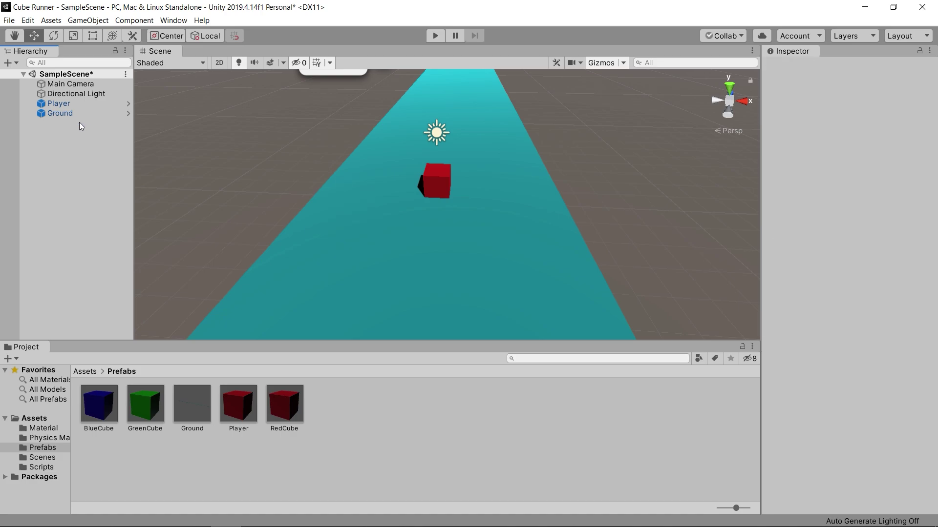
- Place one BlueCube, one GreenCube and one RedCube prefab side by side on the ground in front of the camera
scroll(362, 181, "down", 3)
scroll(447, 215, "up", 1)
right_click_drag(533, 201, 533, 201)
key("d")
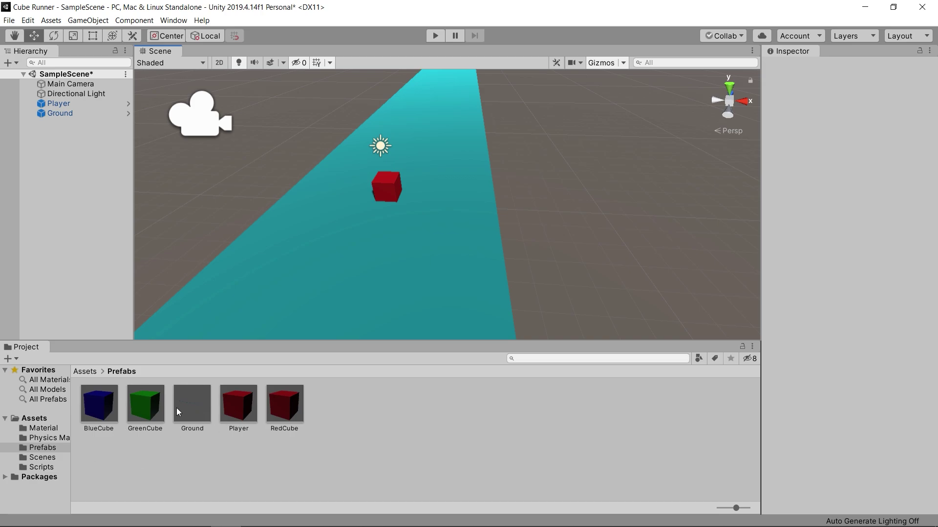
left_click_drag(100, 408, 310, 228)
left_click_drag(139, 420, 386, 237)
left_click_drag(271, 413, 465, 244)
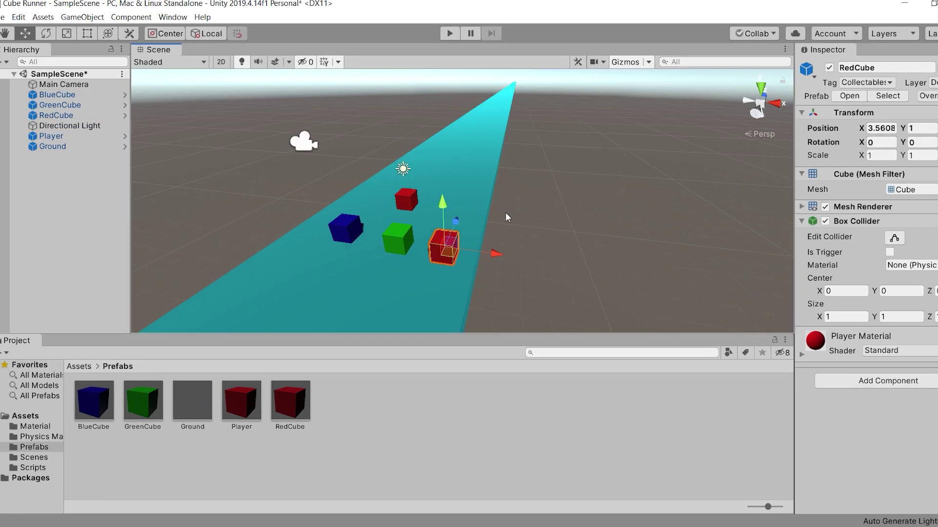
- Move the blue, green and red cubes together along the ground to beyond the player cube
left_click_drag(511, 205, 287, 286)
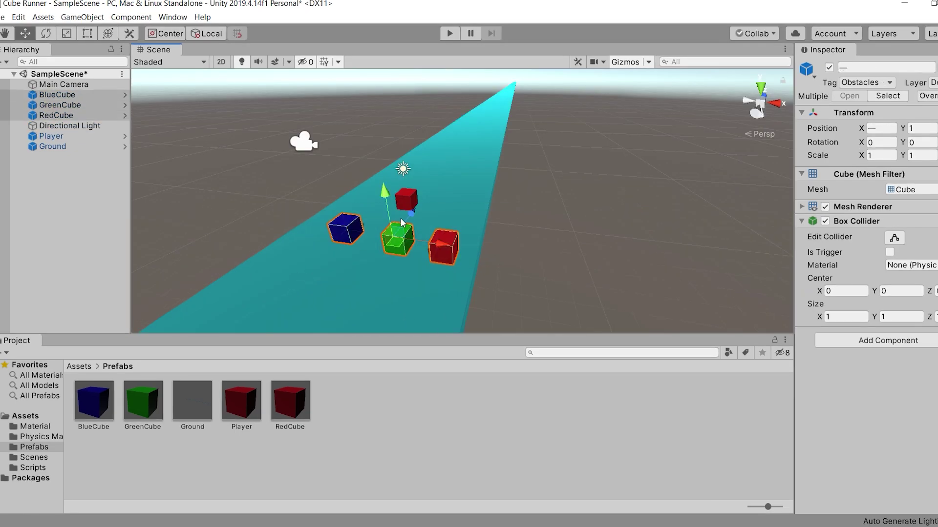
left_click_drag(420, 211, 485, 89)
right_click_drag(523, 115, 569, 98)
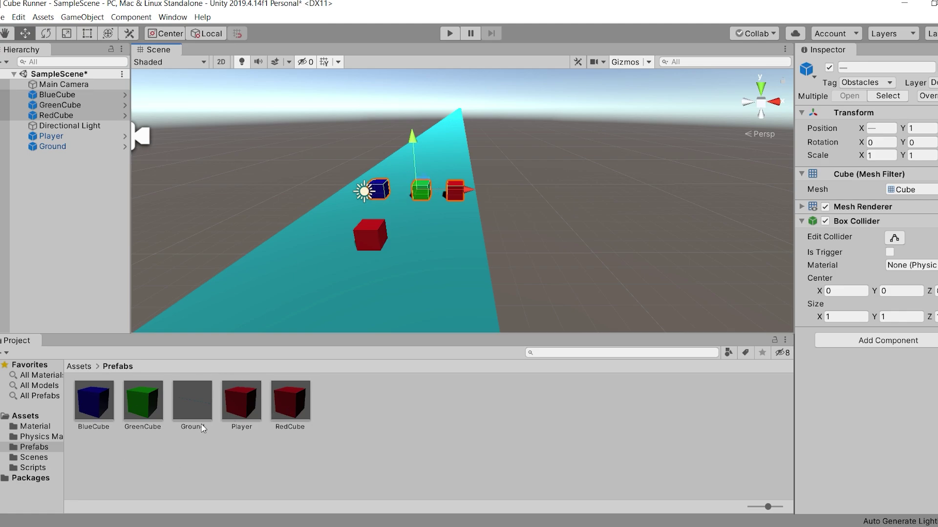
- Place two more rows of BlueCube, GreenCube and RedCube prefabs on the ground behind the first row
scroll(435, 253, "down", 3)
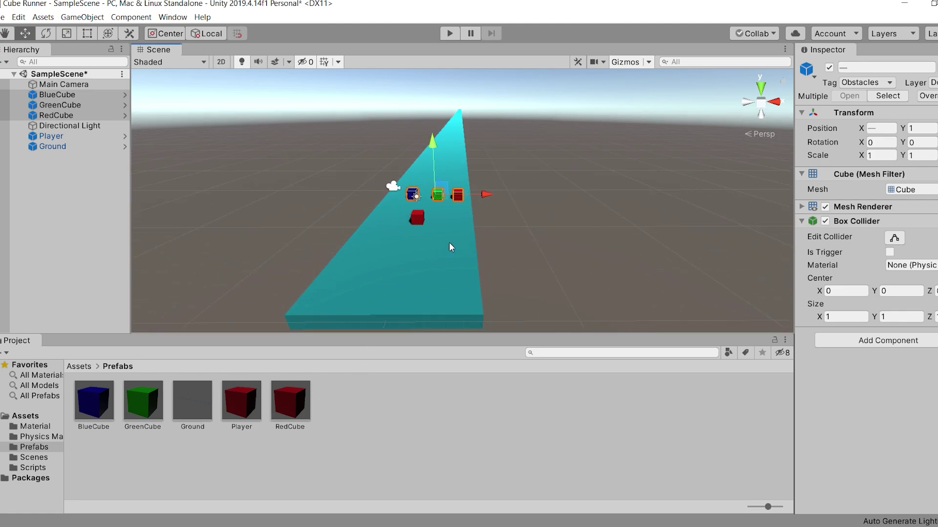
right_click_drag(503, 190, 500, 177)
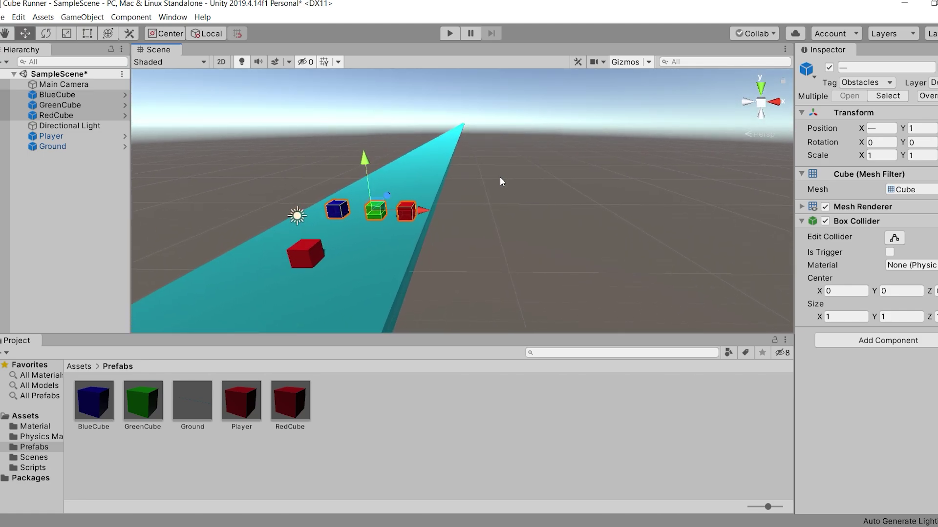
scroll(389, 268, "down", 5)
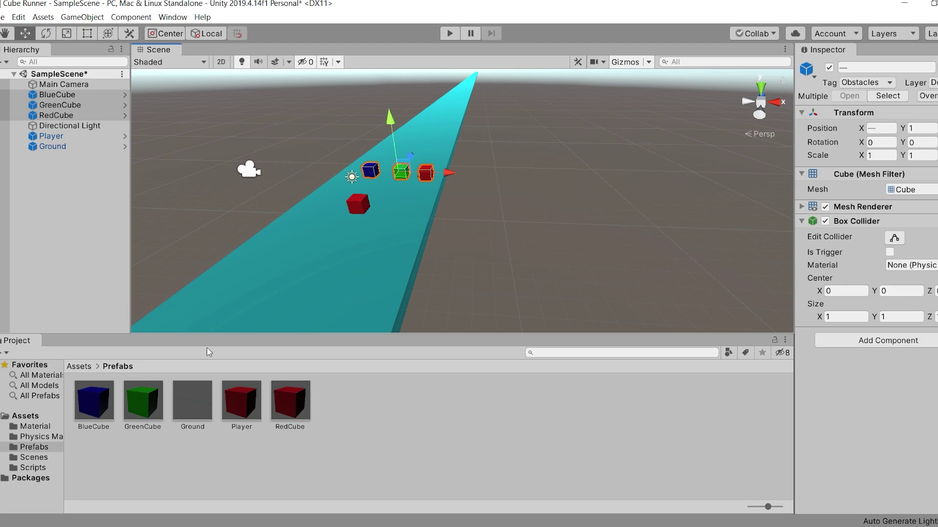
left_click_drag(101, 401, 388, 168)
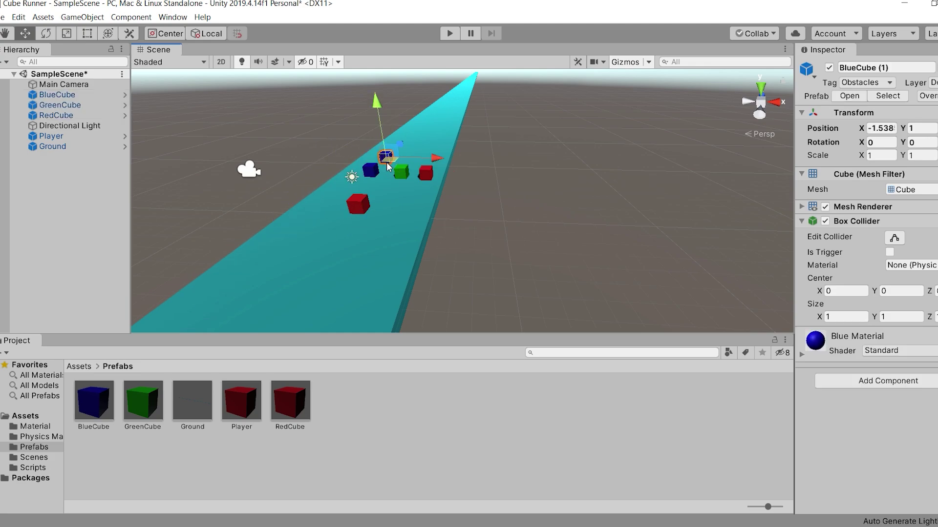
left_click_drag(153, 412, 413, 162)
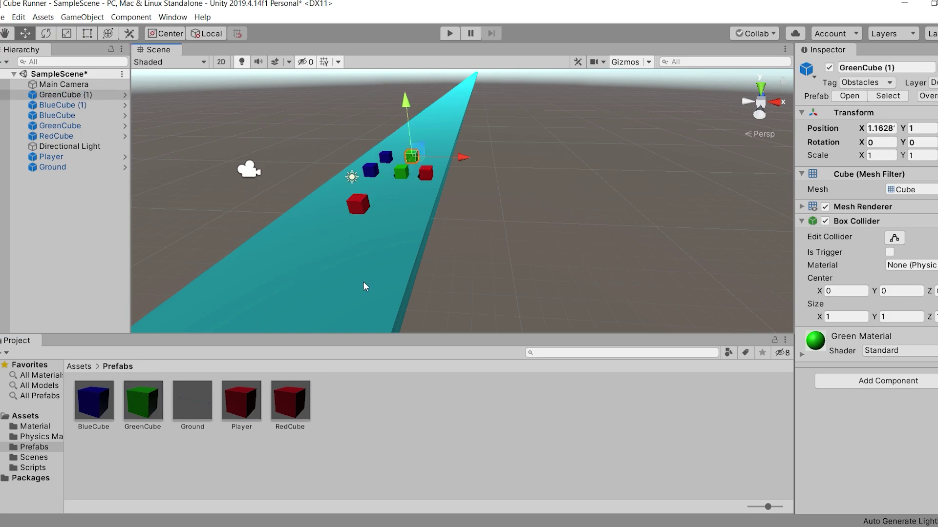
left_click_drag(293, 406, 435, 163)
left_click_drag(106, 413, 395, 147)
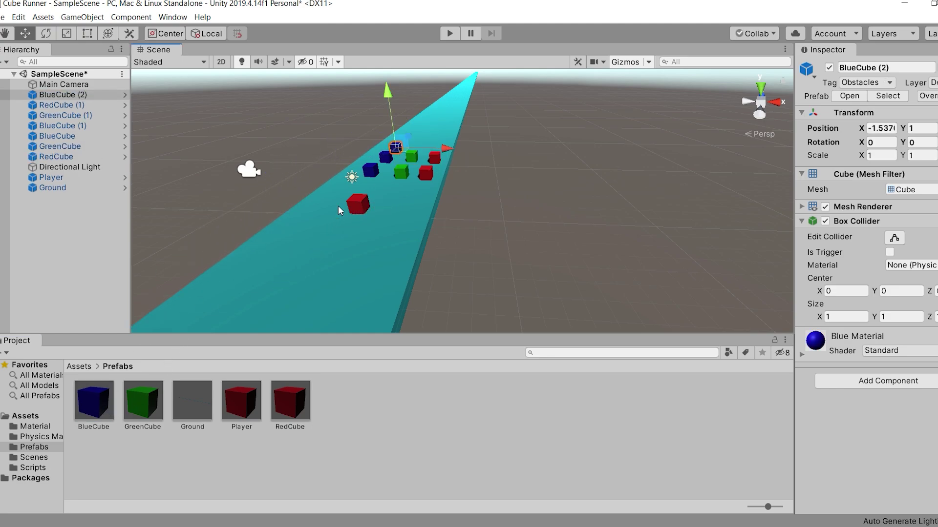
left_click_drag(147, 412, 416, 149)
left_click_drag(290, 401, 440, 156)
left_click(486, 202)
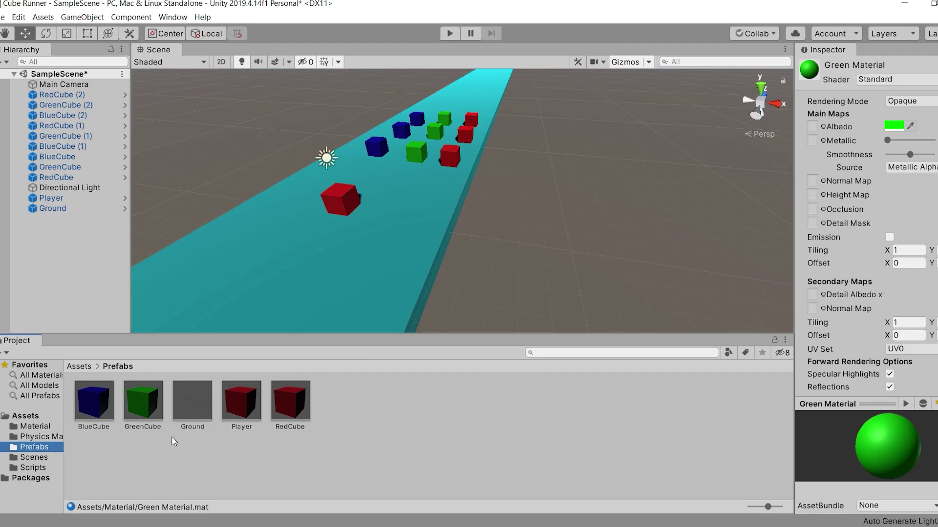
- Set the albedo colour of the GreenCube prefab's Green Material to magenta FF00BF
left_click(138, 412)
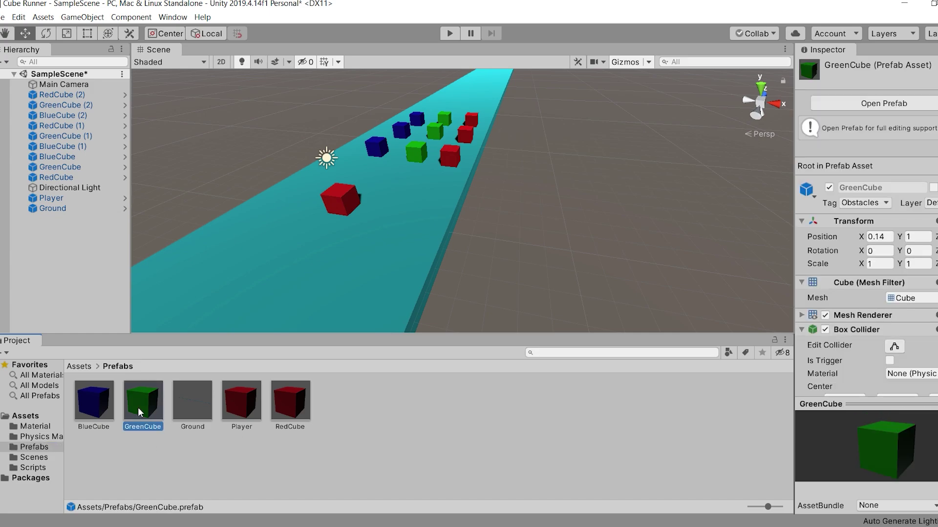
scroll(898, 269, "down", 10)
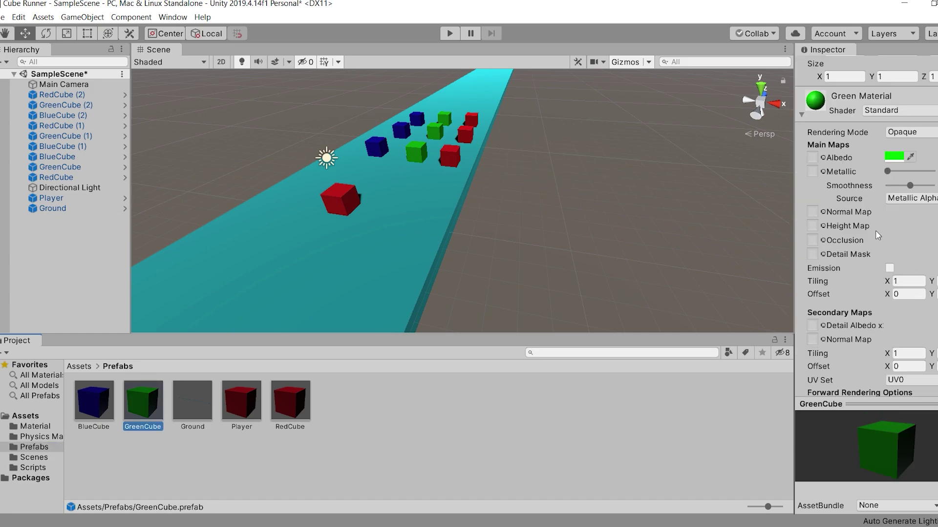
left_click(893, 160)
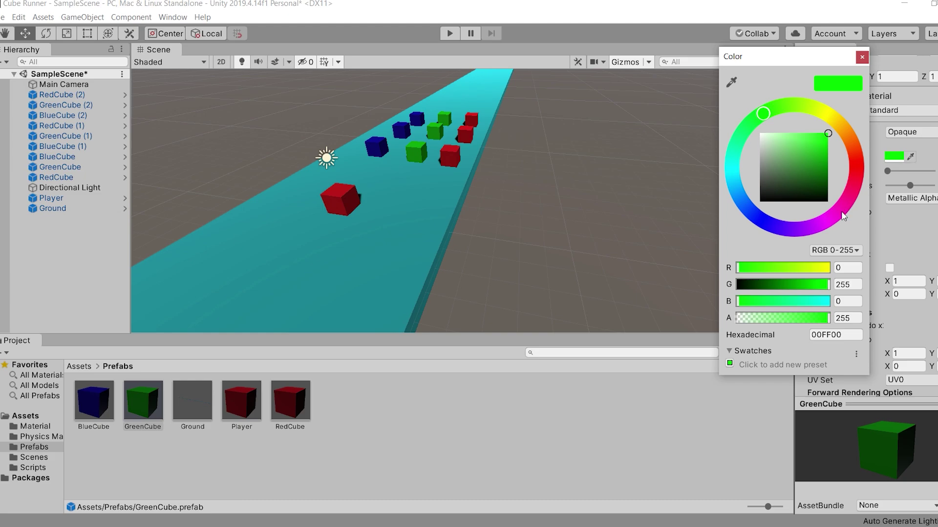
left_click_drag(843, 217, 845, 218)
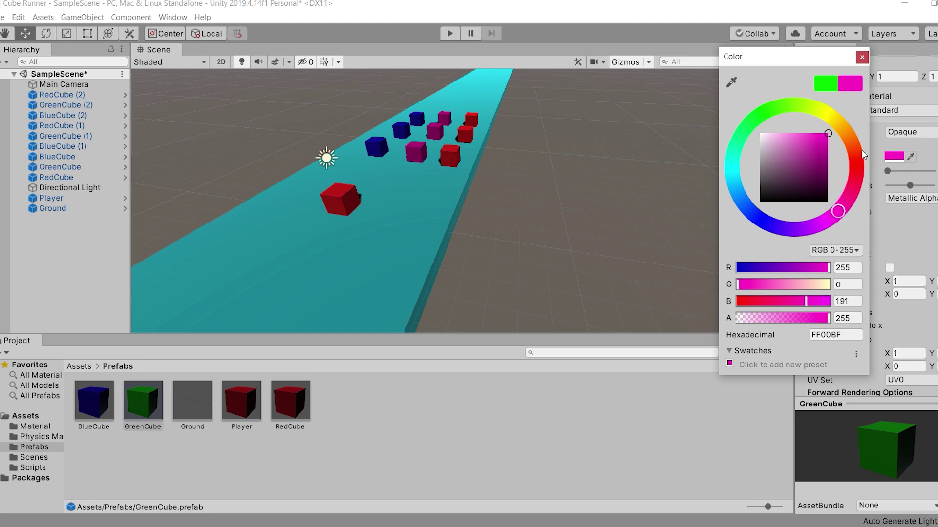
left_click(860, 59)
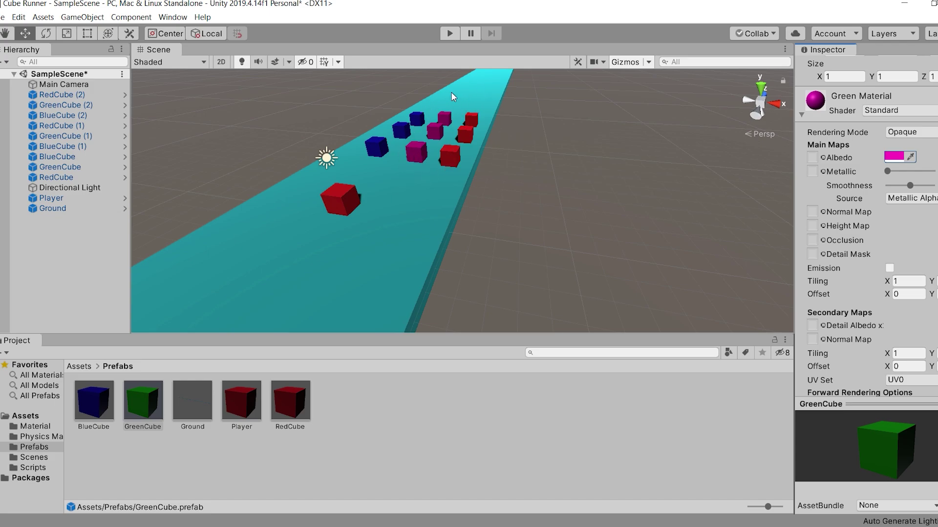
- Undo the albedo colour change on Green Material
right_click_drag(506, 154, 488, 81)
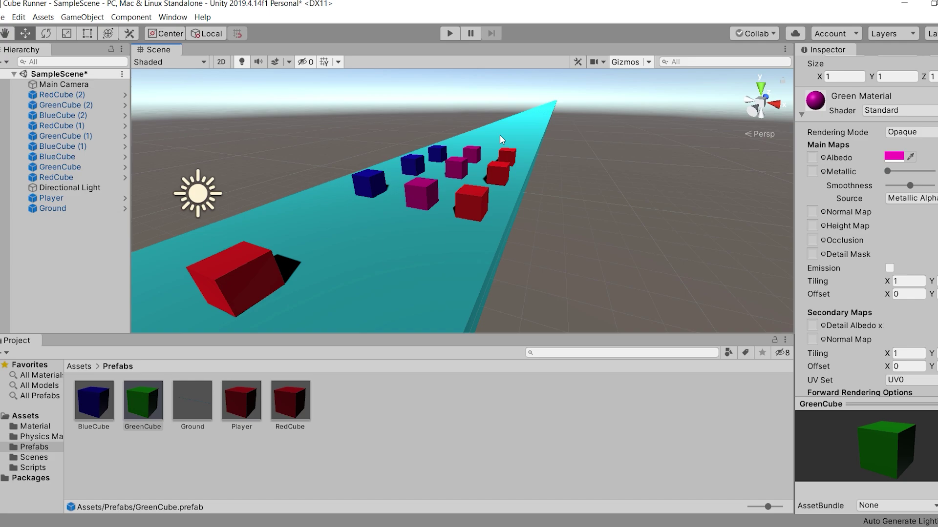
key("ctrl+z")
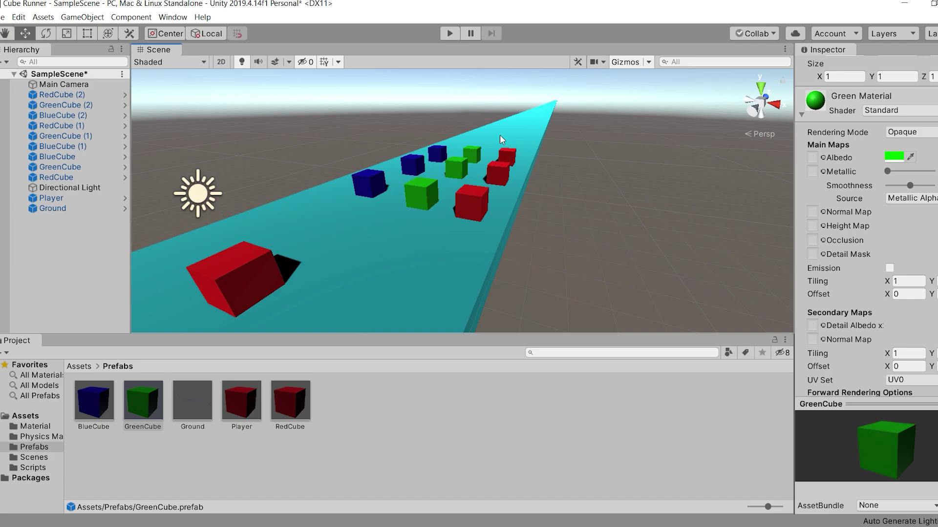
- Delete all nine red, green and blue cube instances from the scene, leaving Player and Ground
scroll(499, 134, "down", 4)
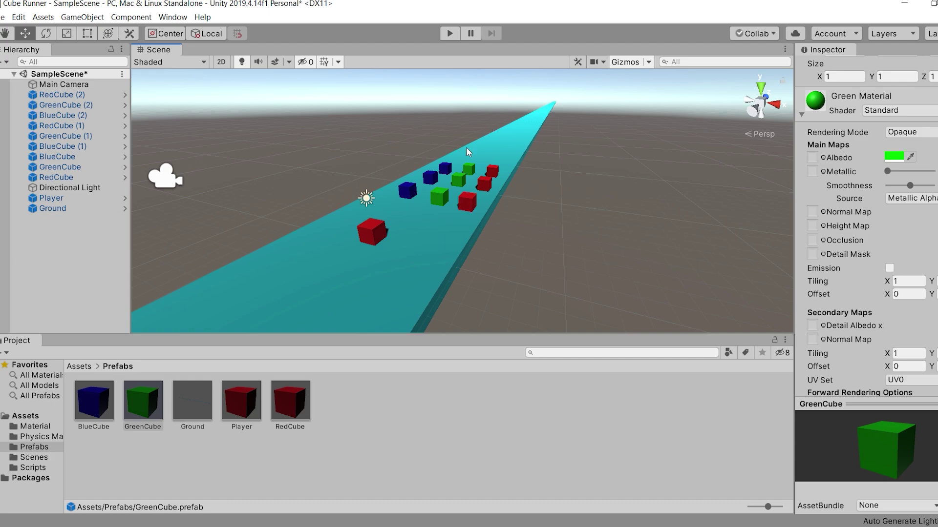
left_click_drag(466, 147, 410, 147, "alt")
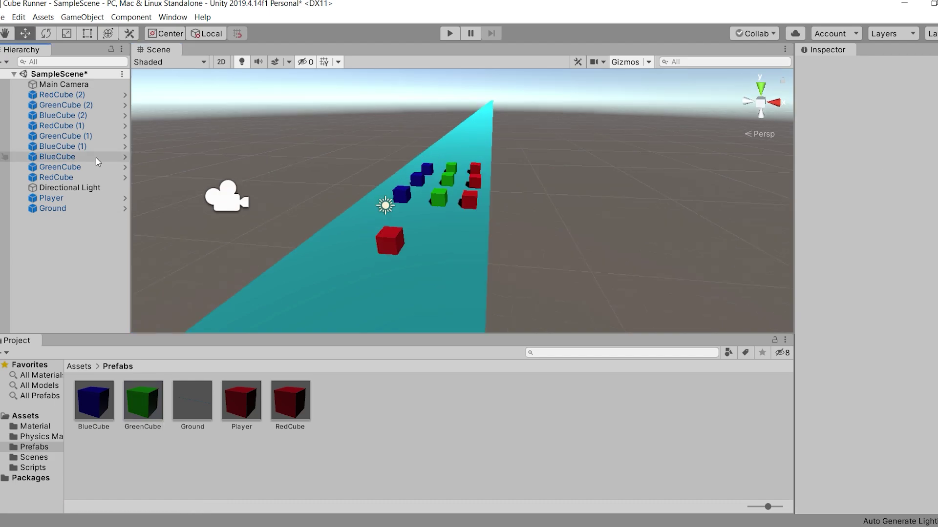
left_click(84, 93)
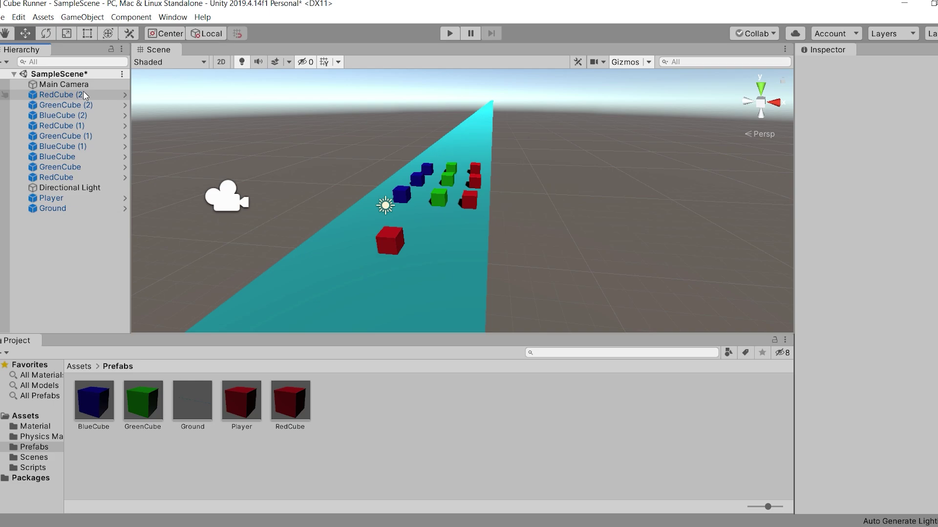
left_click(66, 175, "shift")
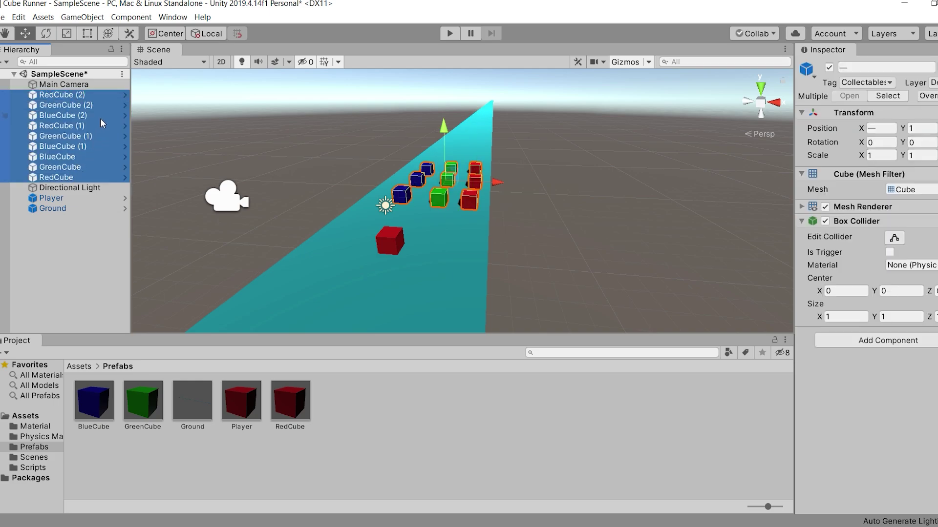
key("Delete")
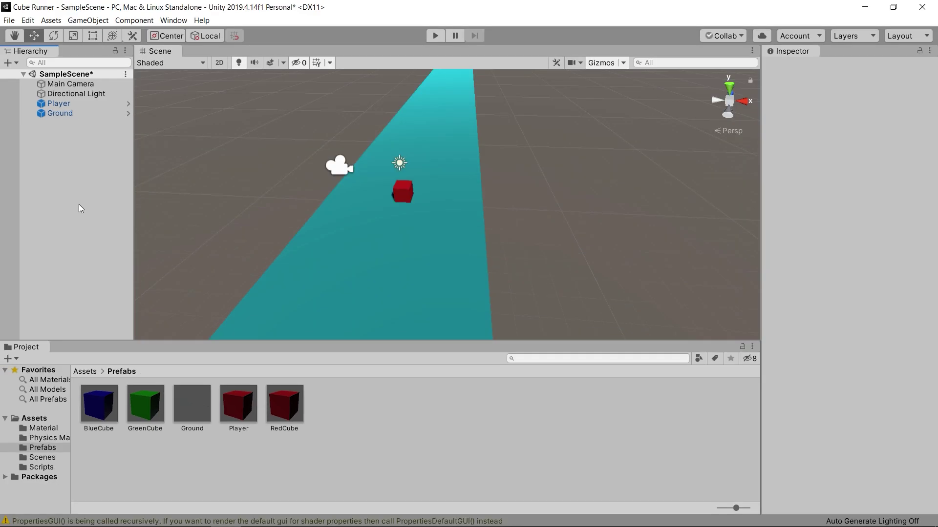
- Add a new 3D cube to the scene
right_click(69, 132)
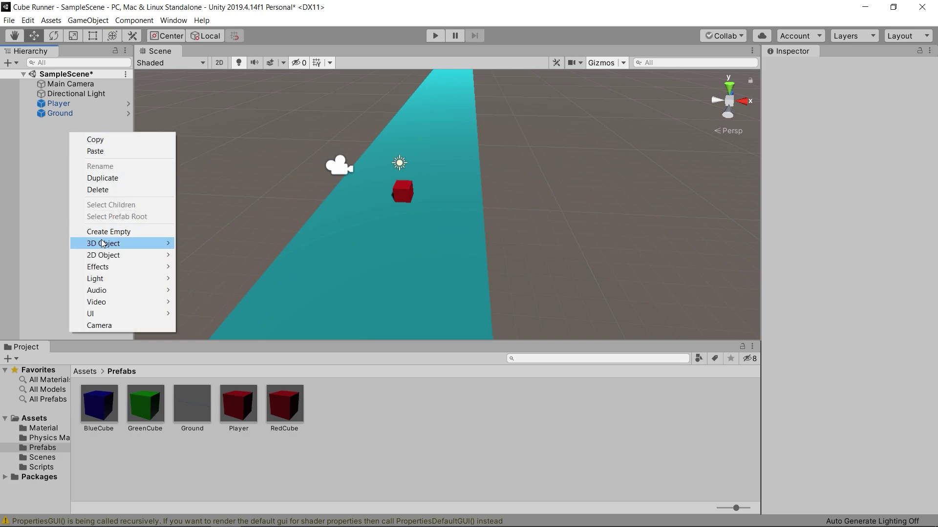
mouse_move(117, 243)
left_click(203, 244)
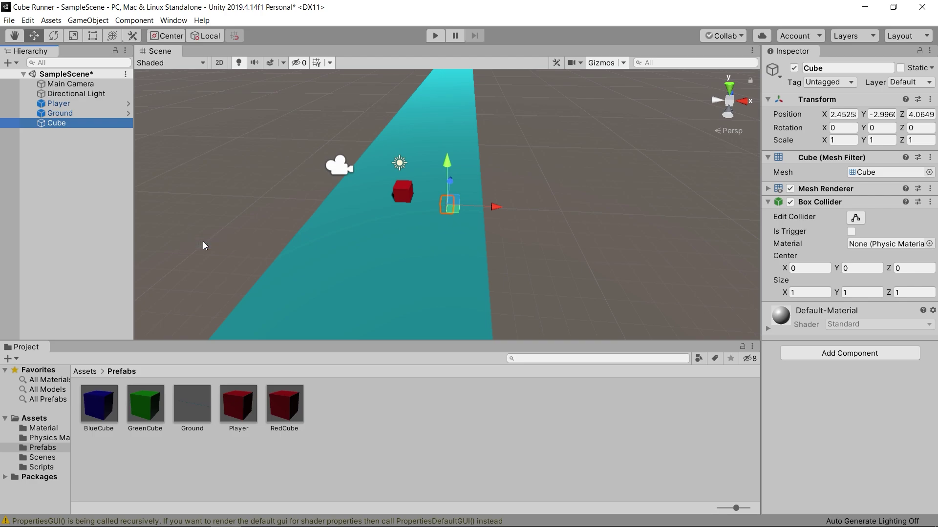
- Reset the new cube's transform and set its Y position to 1
left_click(929, 100)
left_click(929, 100)
left_click(841, 109)
left_click(872, 113)
type("1")
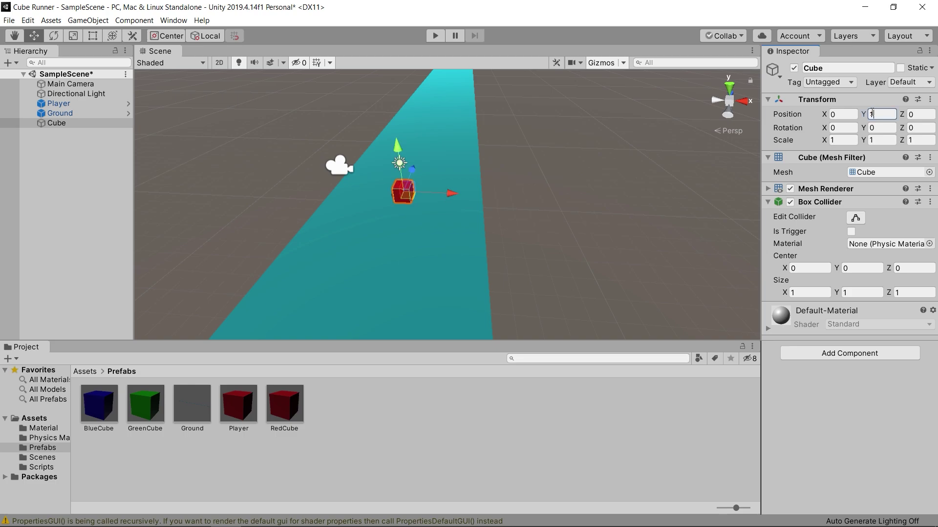
- Move the cube along the Z axis to about -4.08 and set its X scale to 3.5
left_click_drag(415, 169, 396, 210)
left_click(391, 224)
left_click(377, 253)
left_click(837, 140)
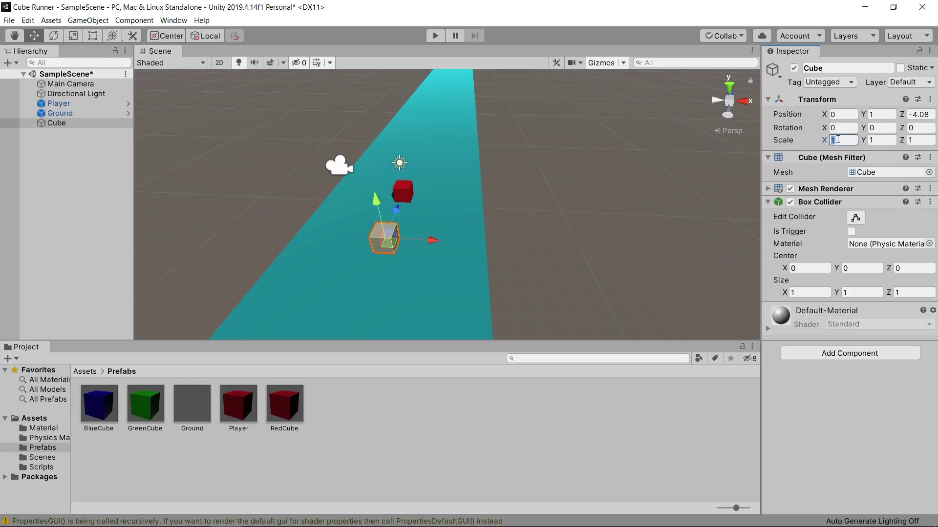
type("3.5")
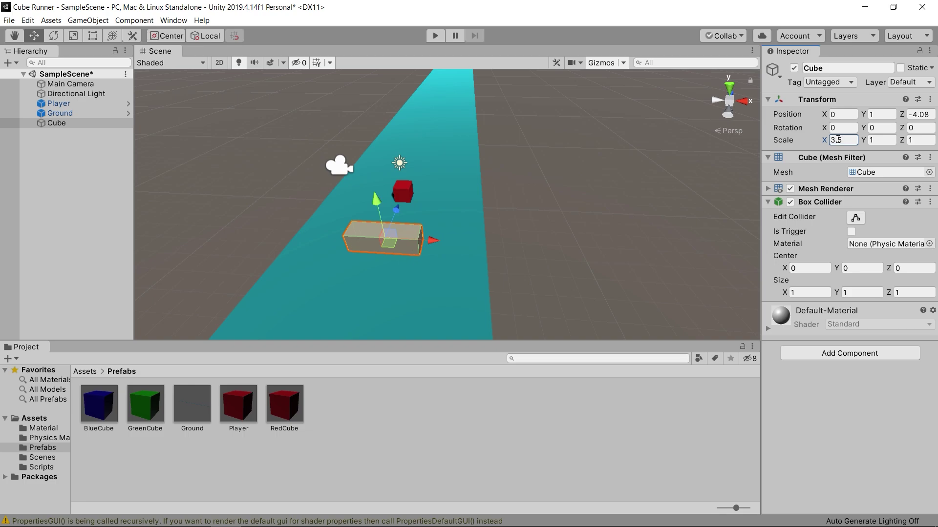
- Rename the widened cube to Obstacle
left_click(837, 68)
type("Obstacle")
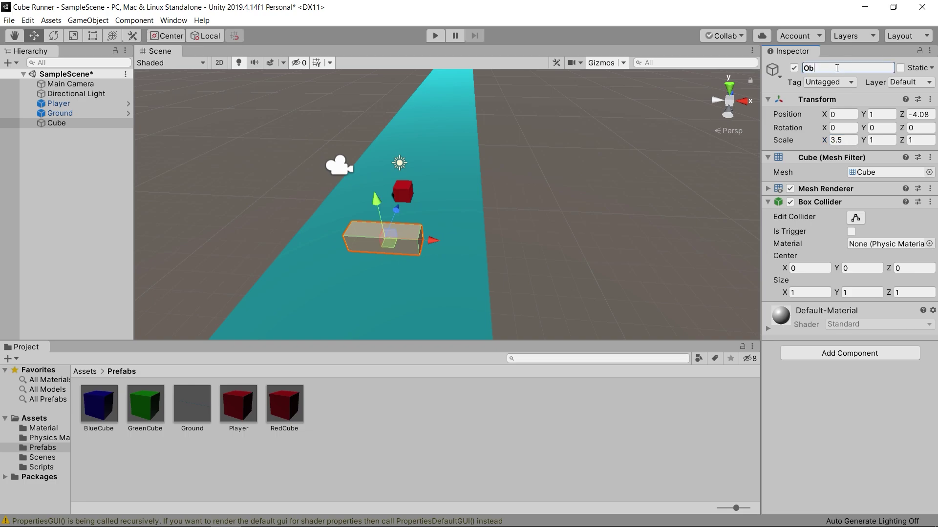
key("Return")
- Apply Blue Material from the Material folder to the Obstacle object
left_click(40, 428)
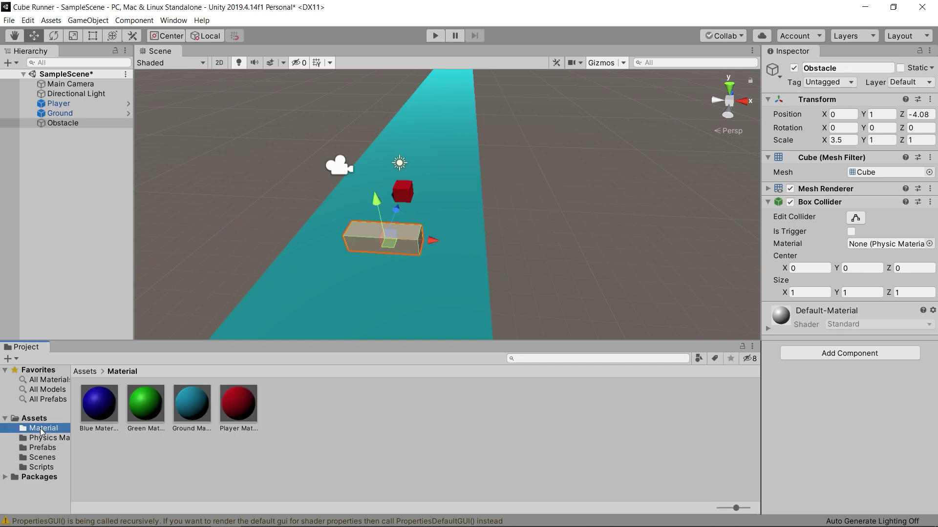
left_click(94, 415)
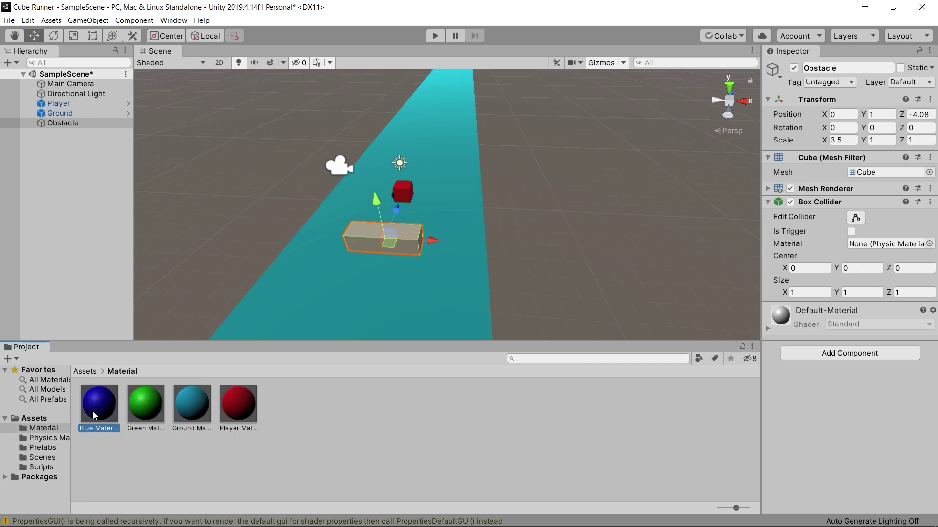
left_click_drag(94, 412, 373, 242)
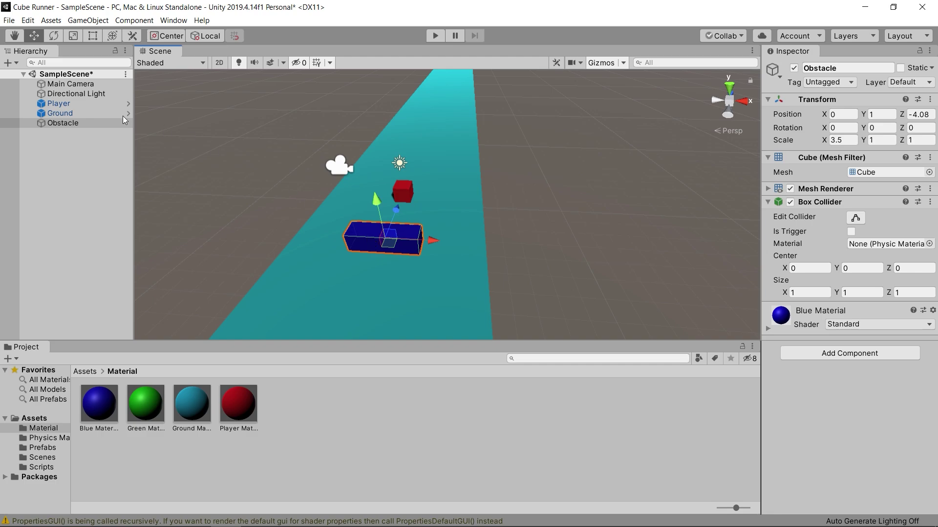
- Duplicate Obstacle to a Z position of about -6.38 and set the copy's X scale to 7
left_click(86, 126)
key("ctrl+d")
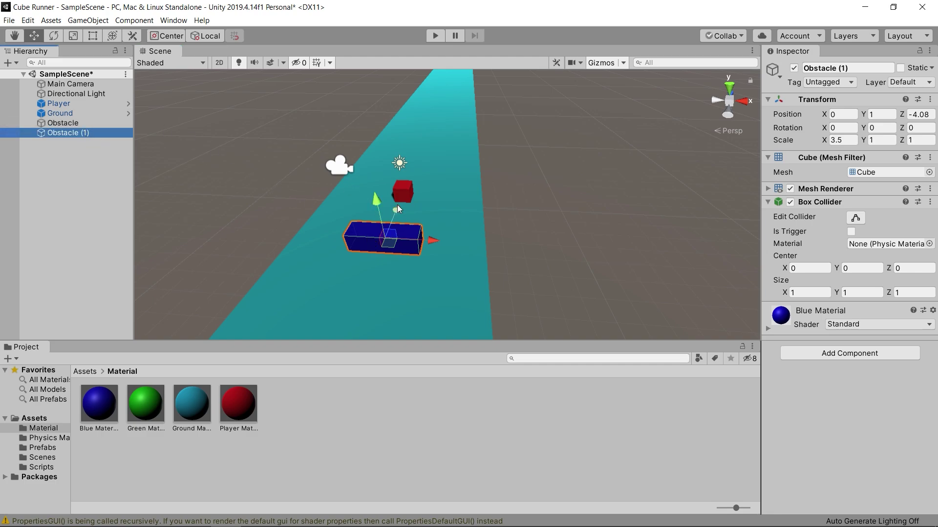
left_click_drag(398, 209, 385, 240)
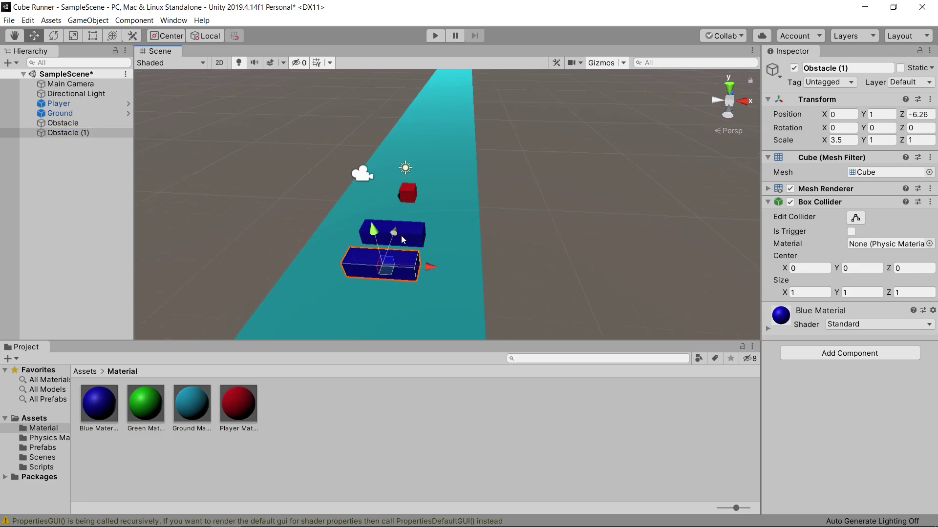
left_click(852, 139)
type("7")
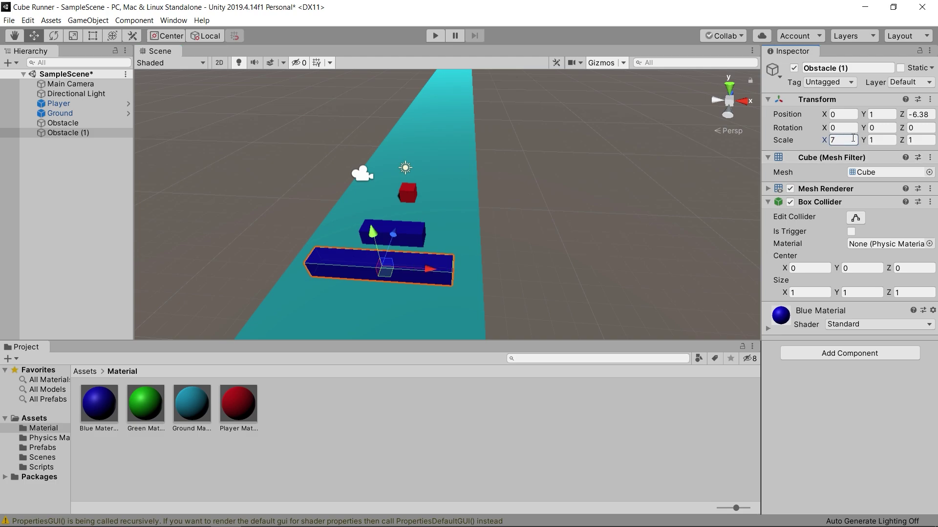
- Rename the wider obstacle copy to Big Obstacle
left_click(853, 70)
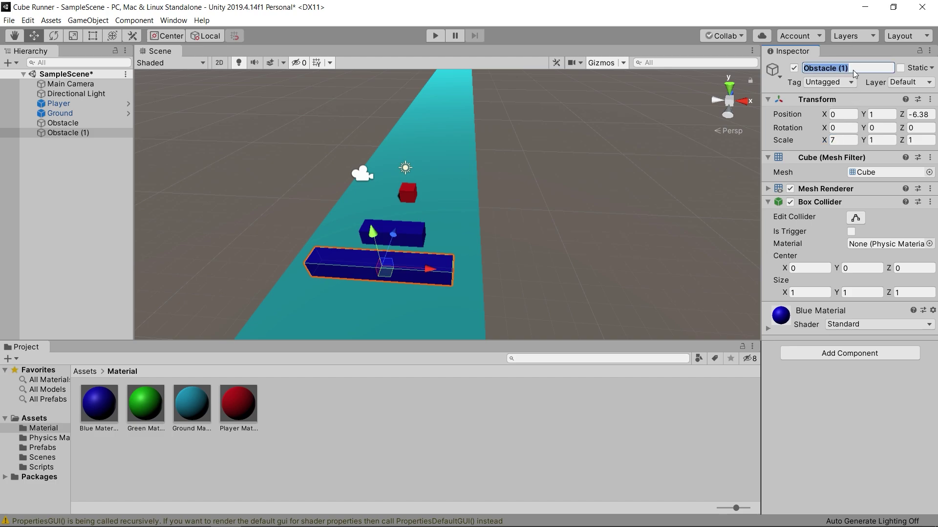
left_click(854, 70)
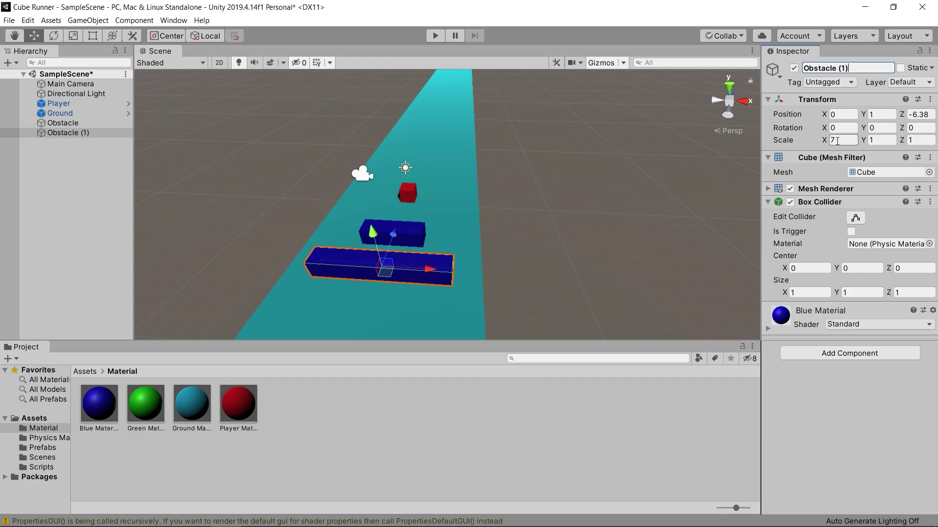
key("BackSpace")
key("BackSpace")
key("BackSpace")
type("Big")
key("Return")
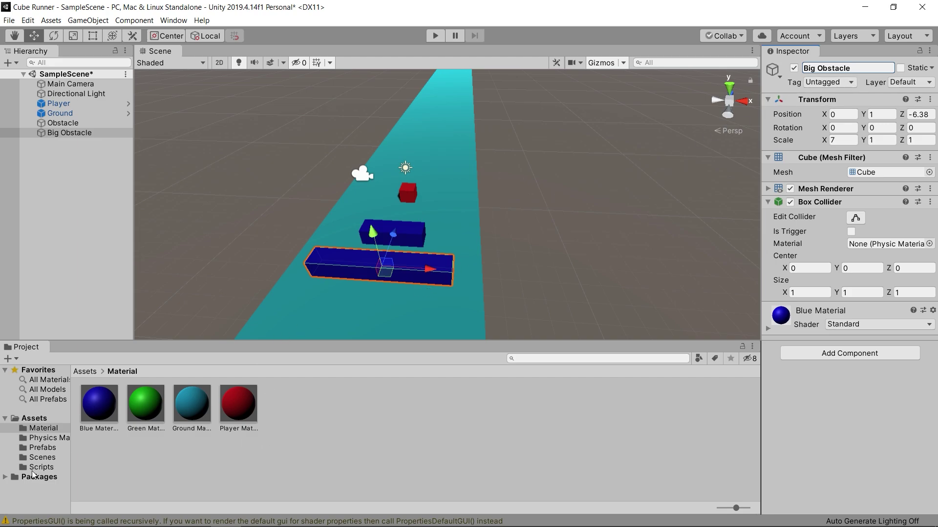
- Create prefabs from Obstacle and Big Obstacle in the Prefabs folder
left_click(43, 448)
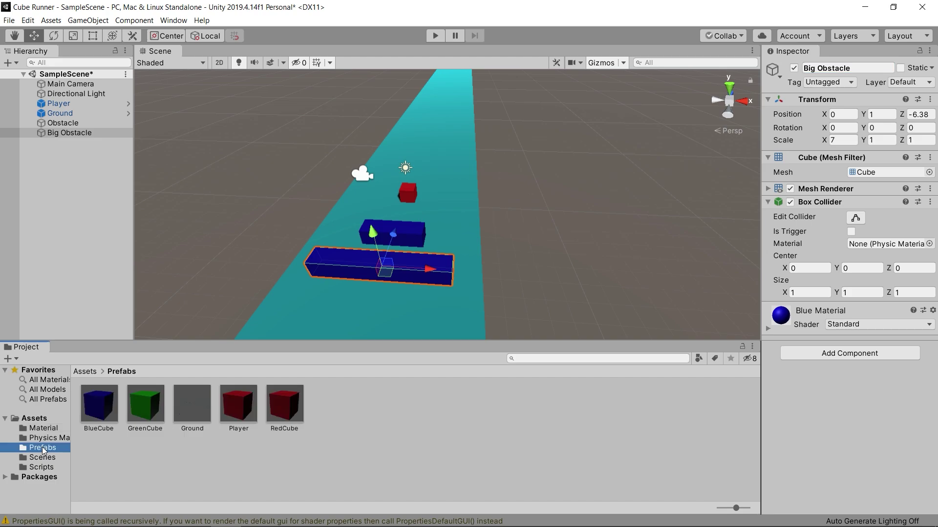
left_click(59, 124)
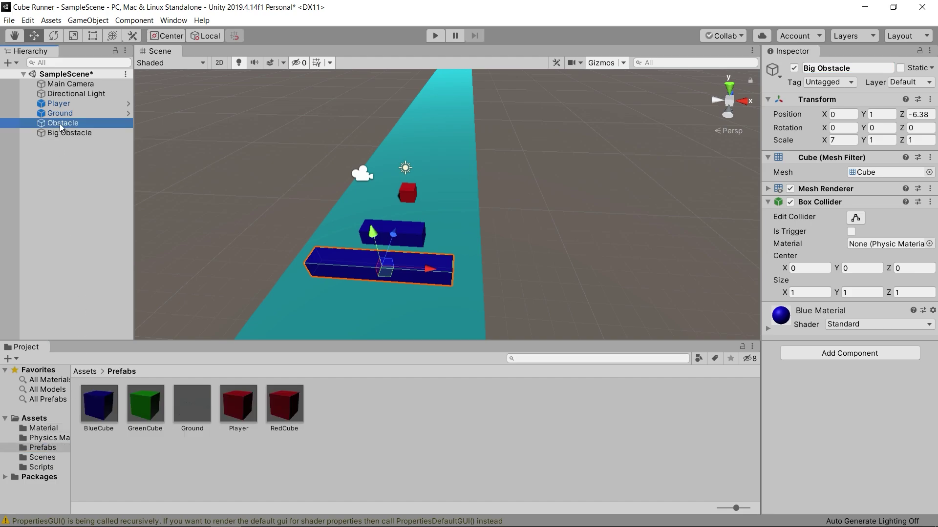
left_click_drag(62, 124, 381, 426)
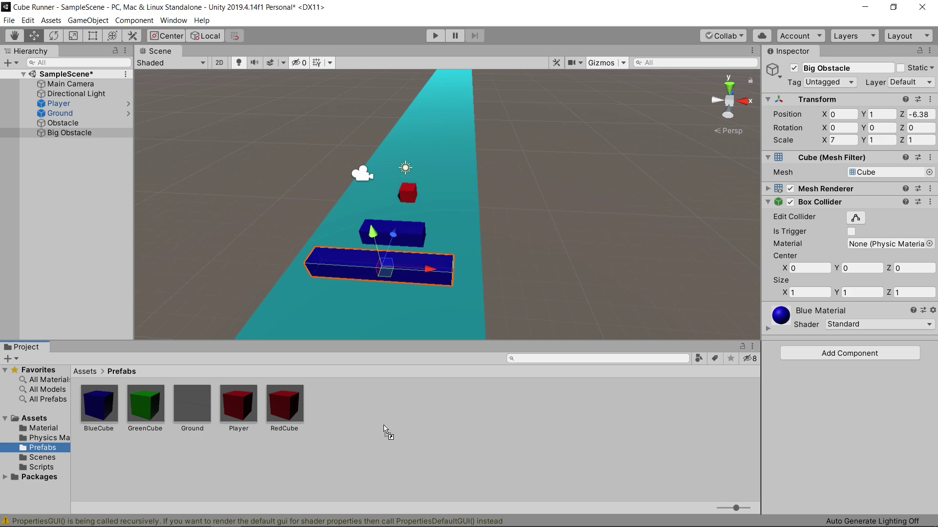
left_click(77, 141)
left_click_drag(72, 137, 396, 426)
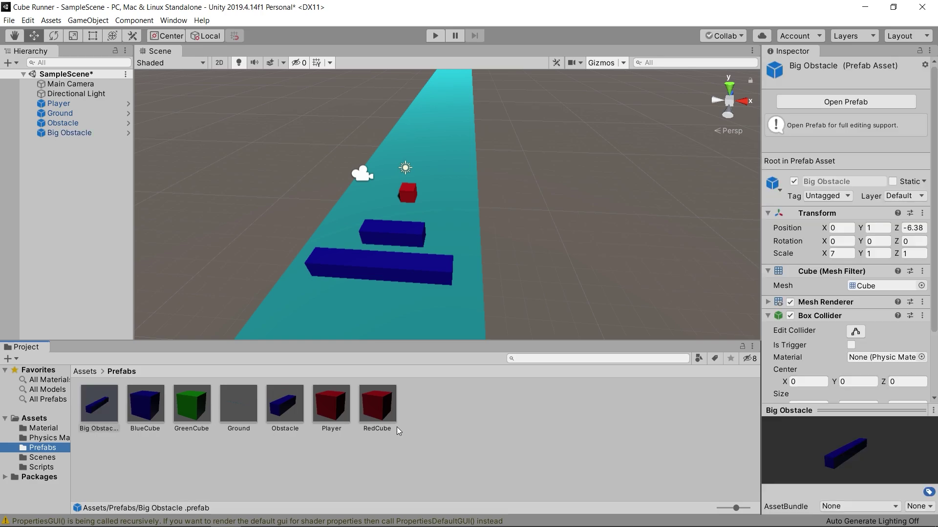
- Delete the Obstacle and Big Obstacle instances from the scene
left_click(81, 154)
left_click(76, 124)
left_click(74, 129, "shift")
key("Delete")
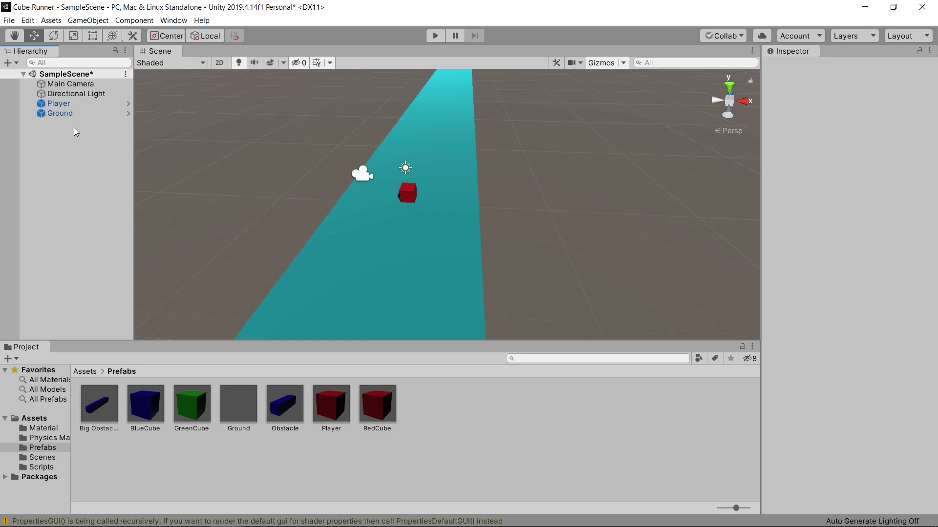